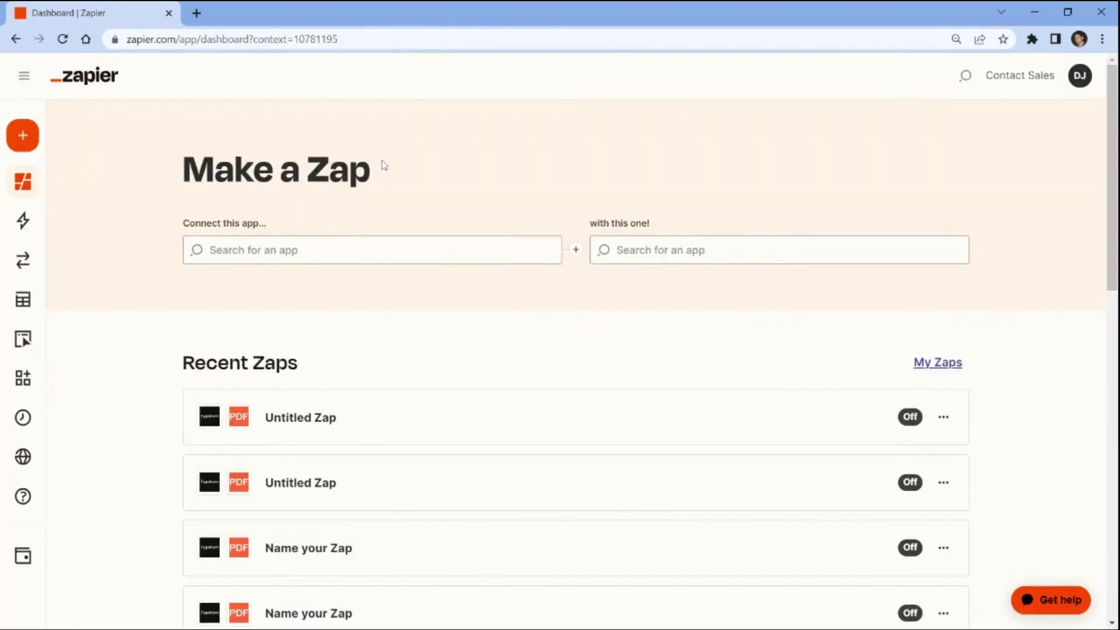
Start a new Zap with Google Drive's New File in Folder trigger.
{"action": "left_click", "coordinate": [35, 137]}
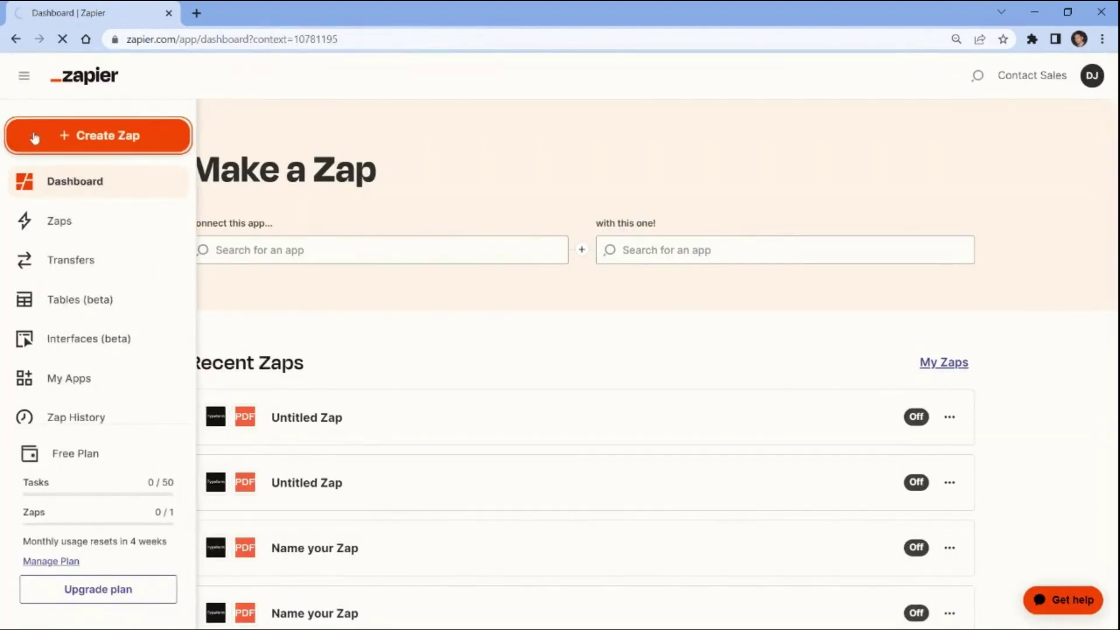
{"action": "type", "text": "go"}
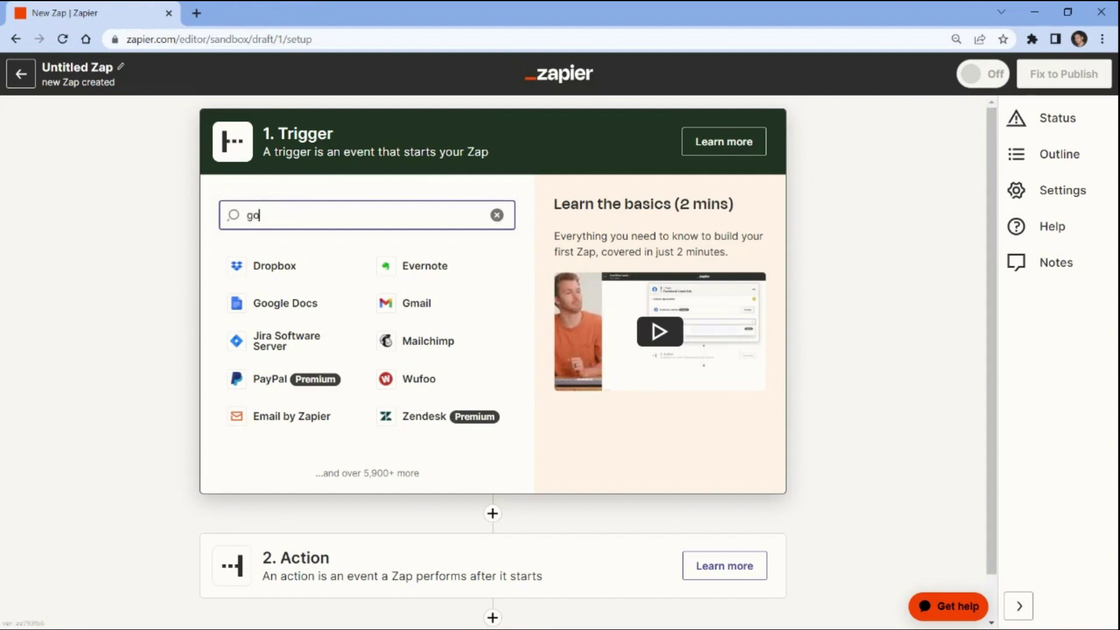
{"action": "type", "text": "ogle"}
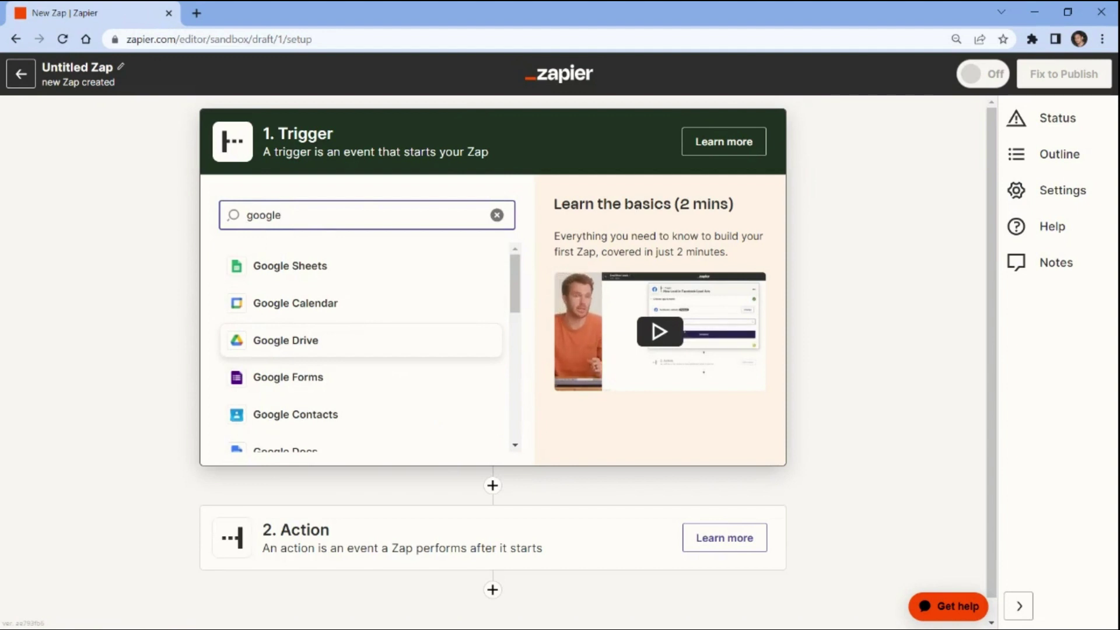
{"action": "left_click", "coordinate": [276, 341]}
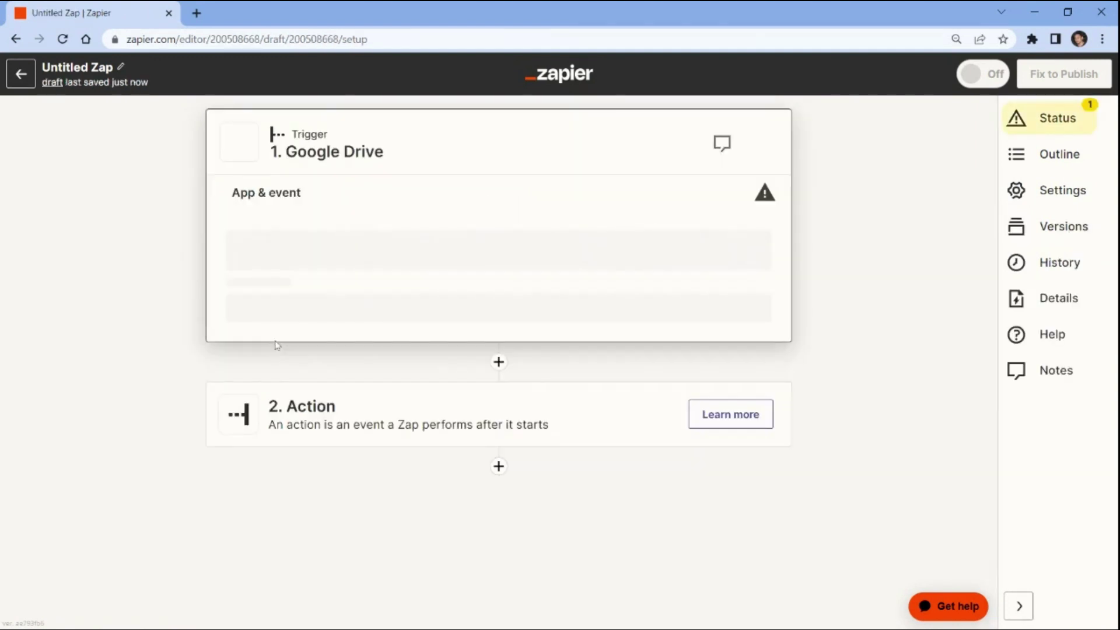
{"action": "left_click", "coordinate": [275, 322]}
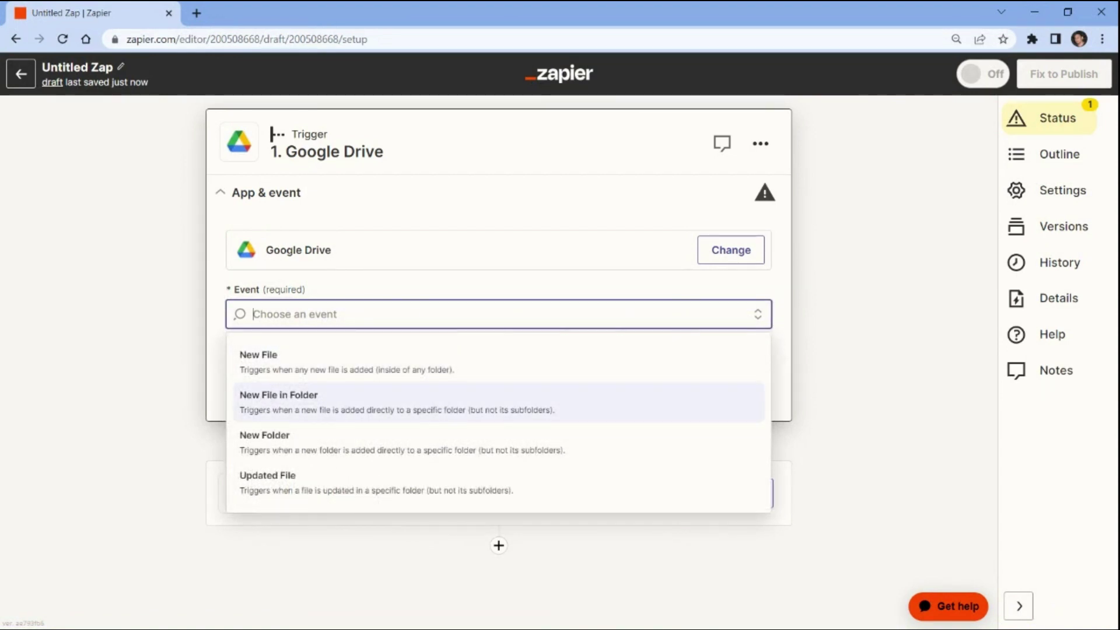
{"action": "left_click", "coordinate": [263, 394]}
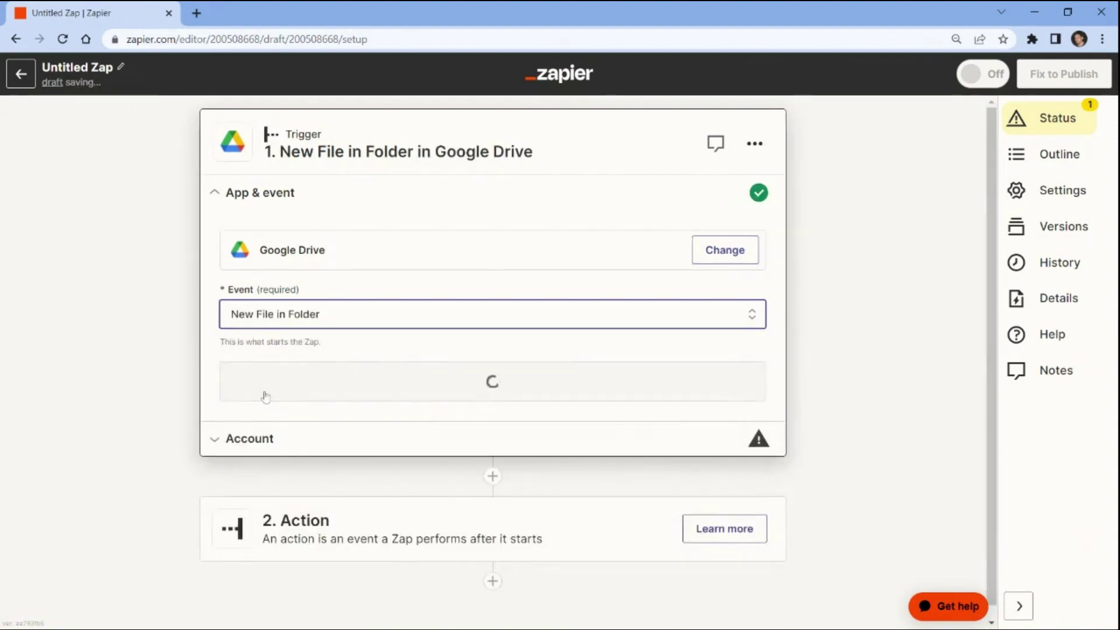
{"action": "left_click", "coordinate": [261, 390]}
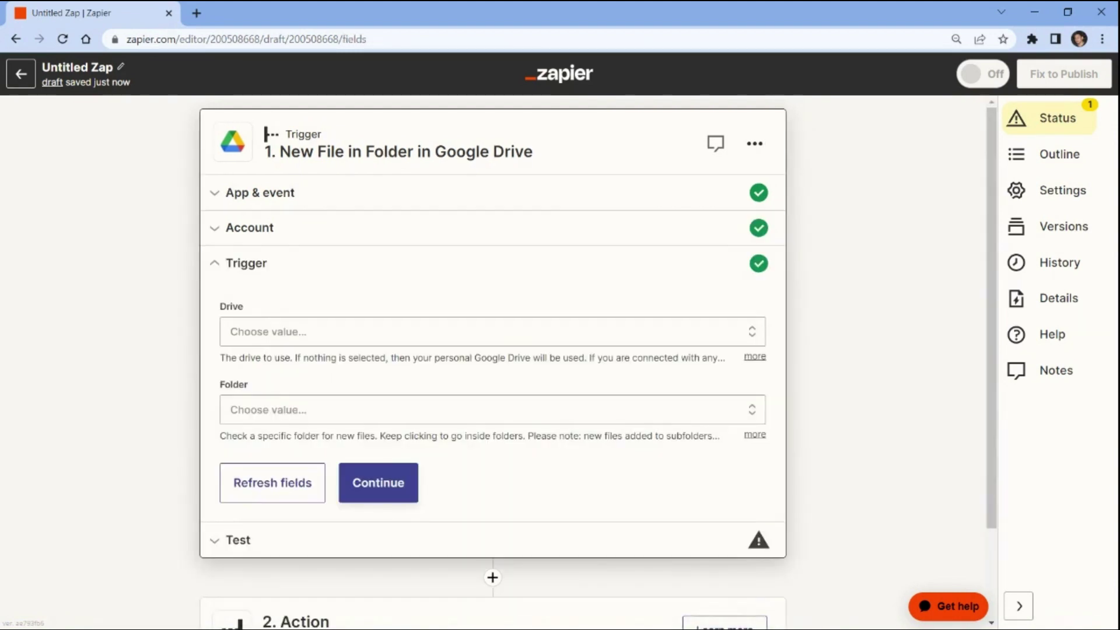
Set the trigger to watch the 'file' folder in My Google Drive.
{"action": "left_click", "coordinate": [250, 333]}
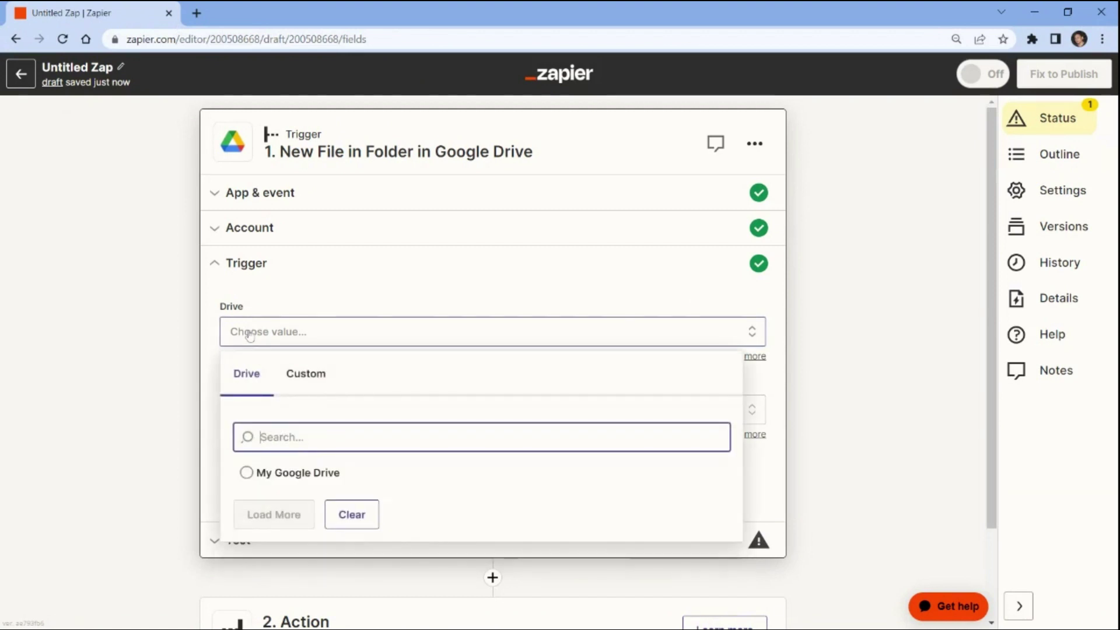
{"action": "left_click", "coordinate": [249, 474]}
{"action": "left_click", "coordinate": [239, 418]}
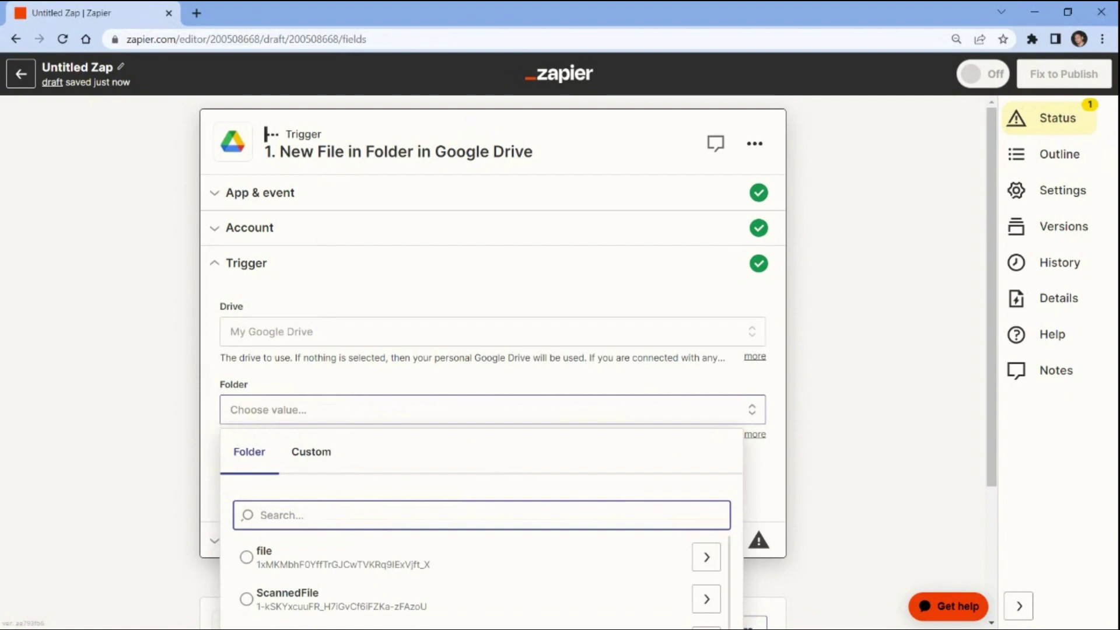
{"action": "left_click", "coordinate": [248, 558]}
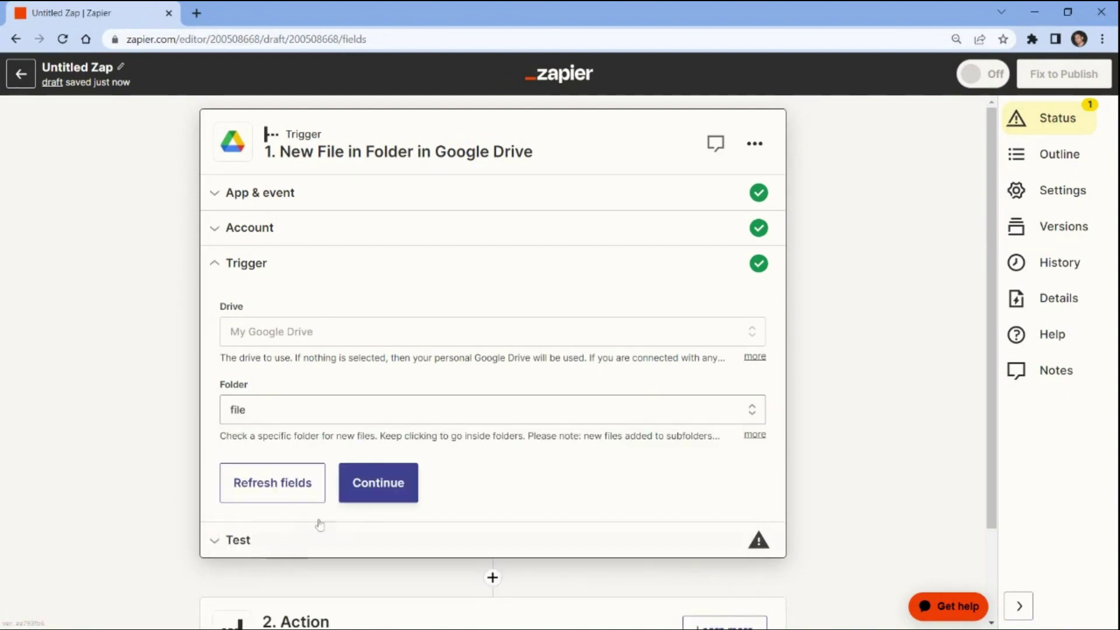
{"action": "left_click", "coordinate": [378, 484]}
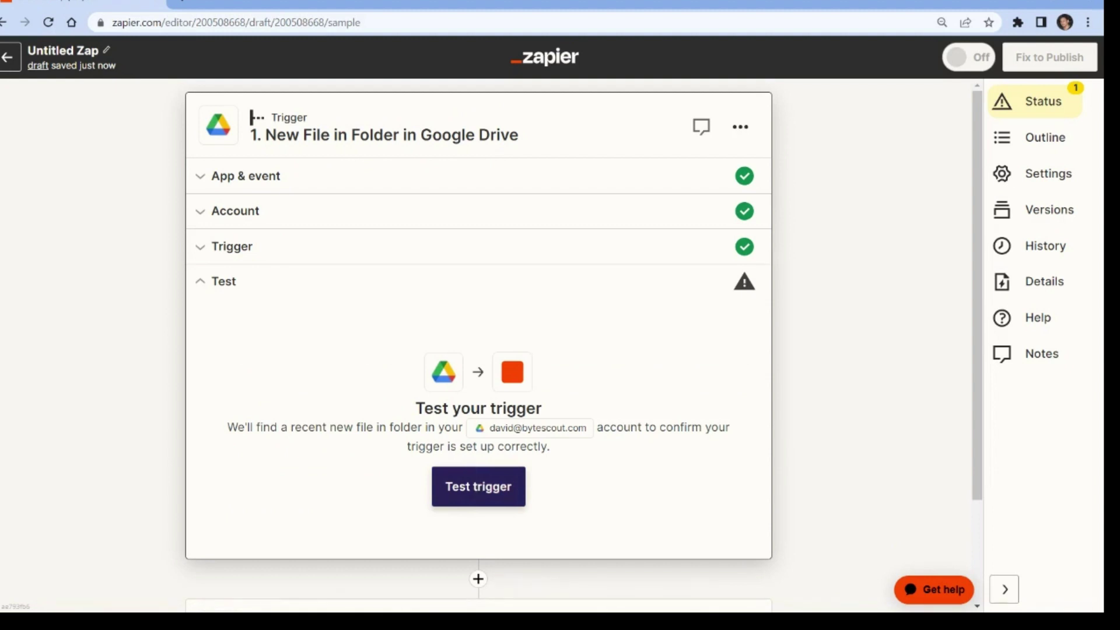
Test the Google Drive trigger to pull a sample PDF file record.
{"action": "left_click", "coordinate": [478, 487]}
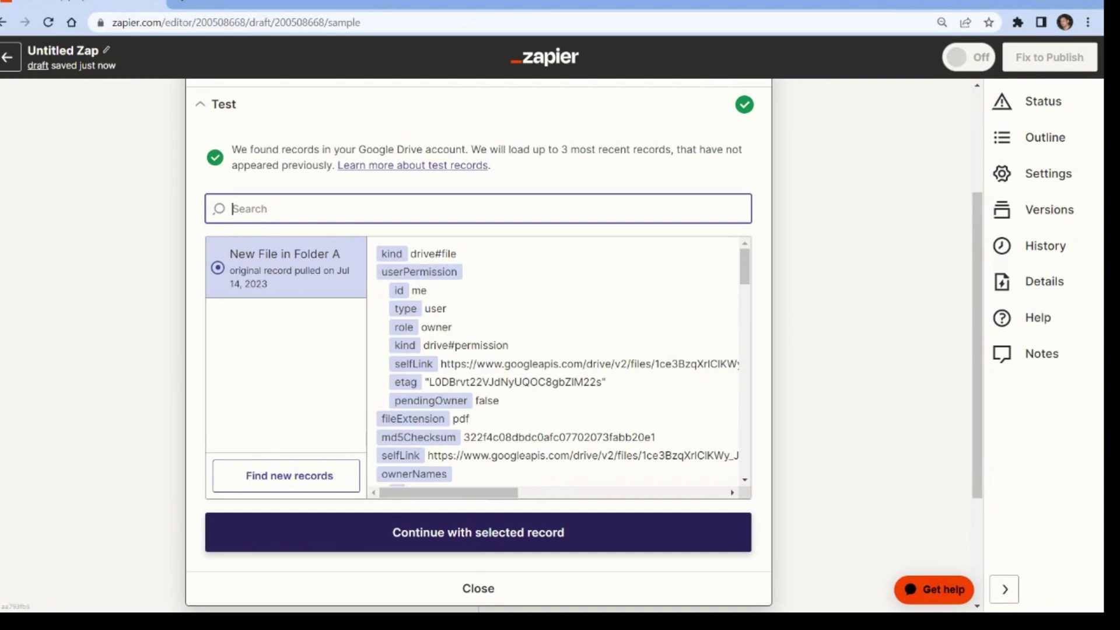
Use PDF.co's PDF to Anything Converter for the action and copy the account API key.
{"action": "left_click", "coordinate": [468, 534]}
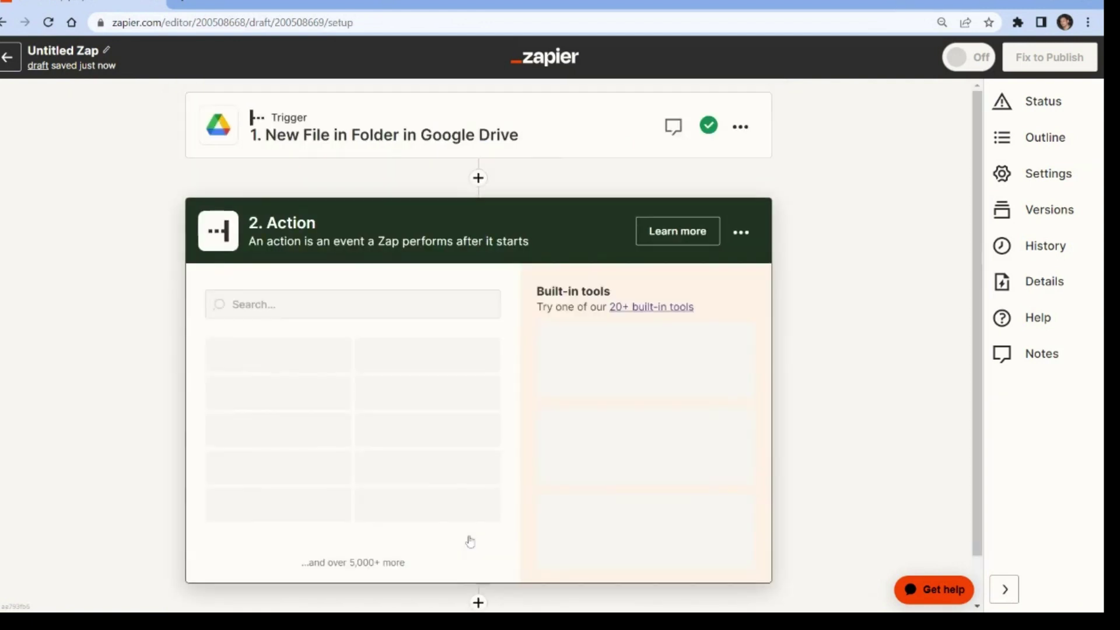
{"action": "type", "text": "pdf"}
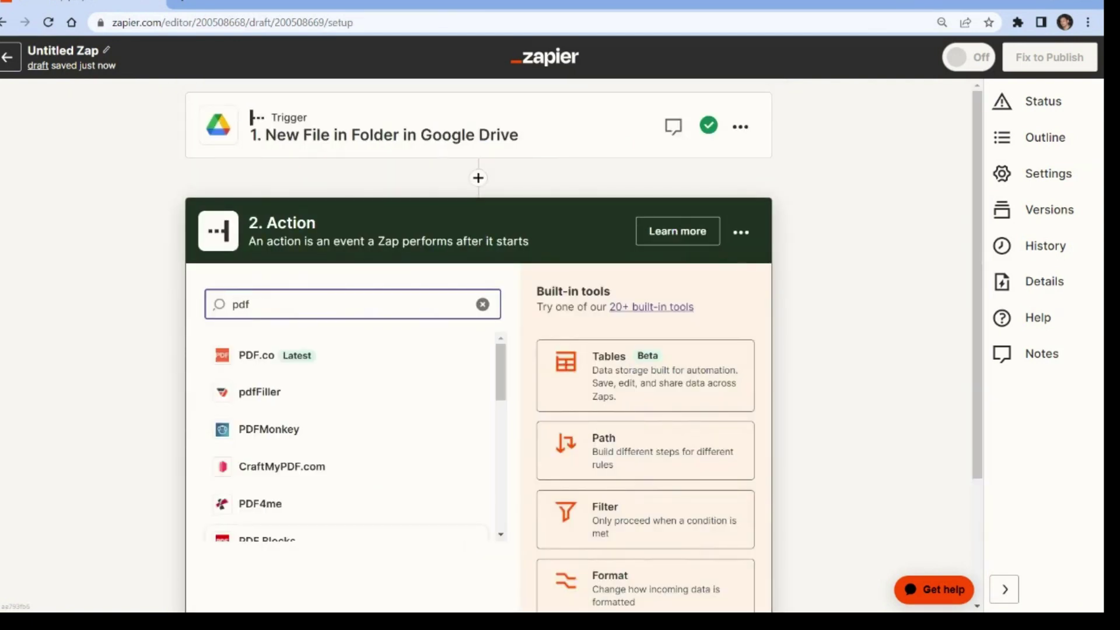
{"action": "left_click", "coordinate": [256, 357]}
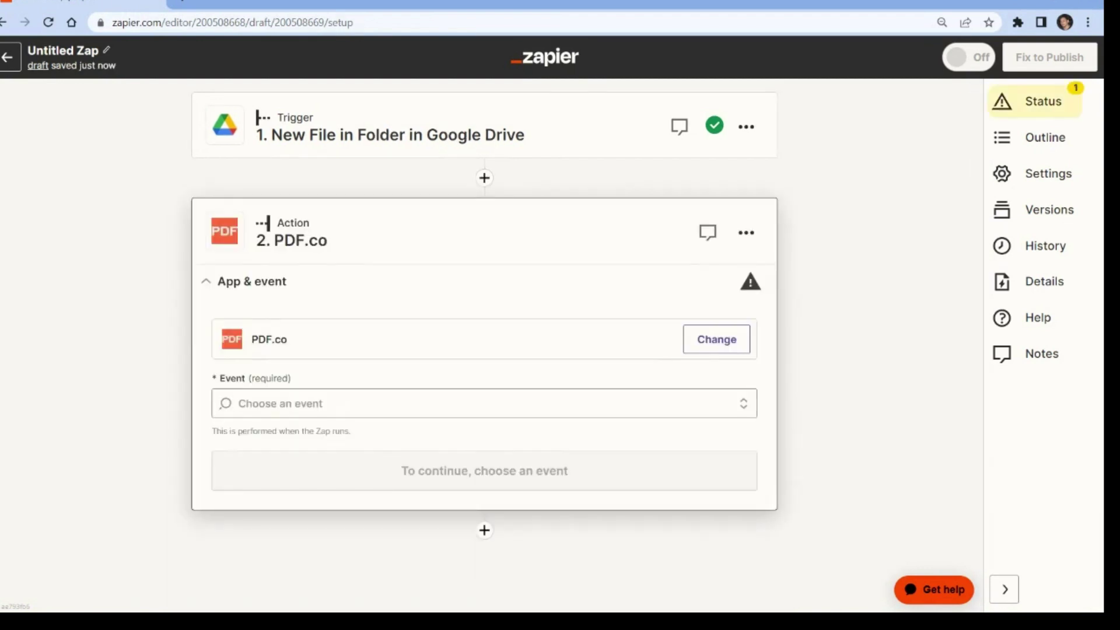
{"action": "left_click", "coordinate": [484, 403]}
{"action": "type", "text": "pdf"}
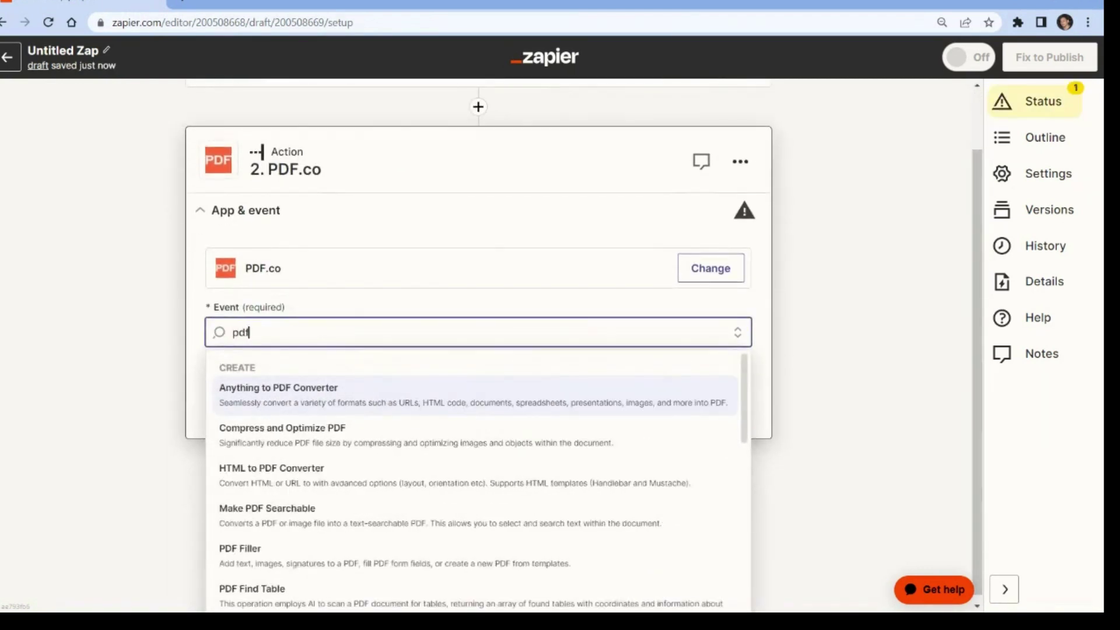
{"action": "type", "text": " to"}
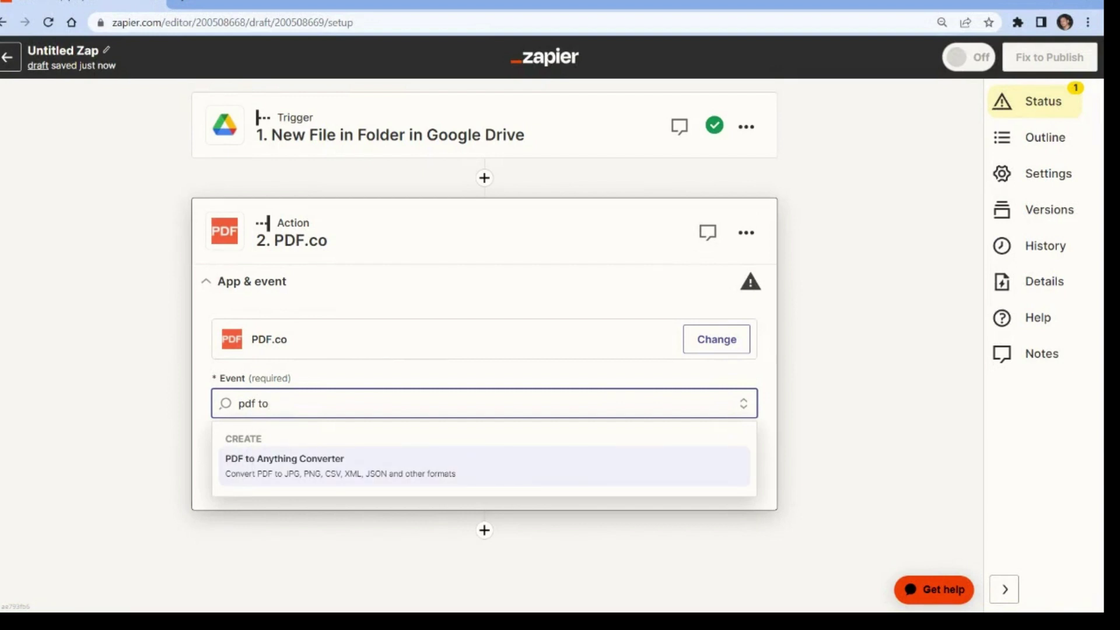
{"action": "left_click", "coordinate": [250, 461]}
{"action": "left_click", "coordinate": [250, 461]}
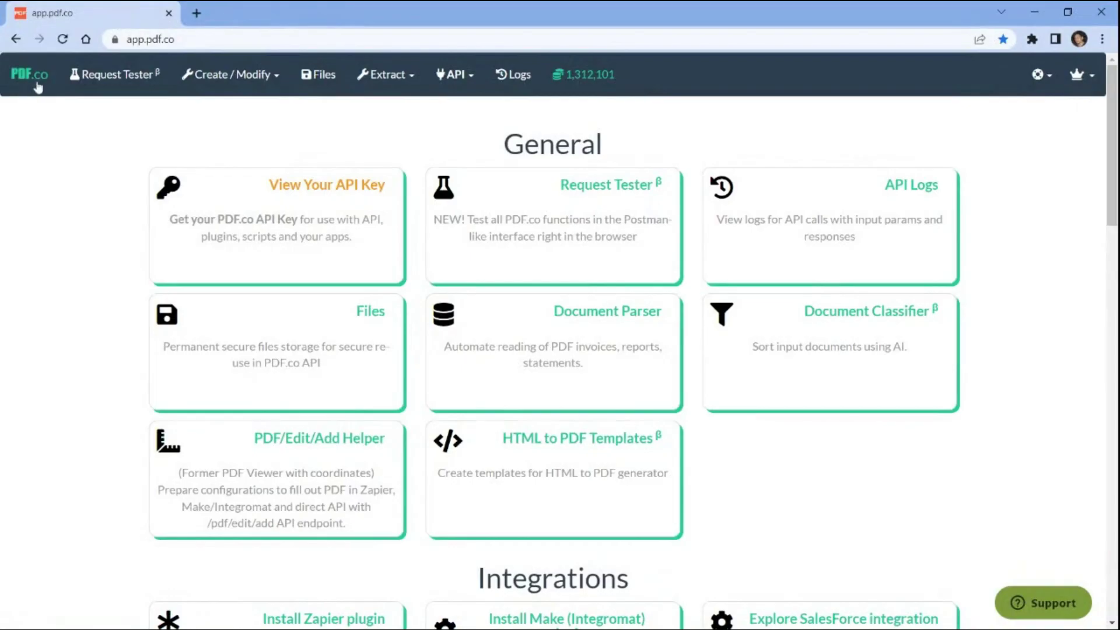
{"action": "left_click", "coordinate": [309, 186]}
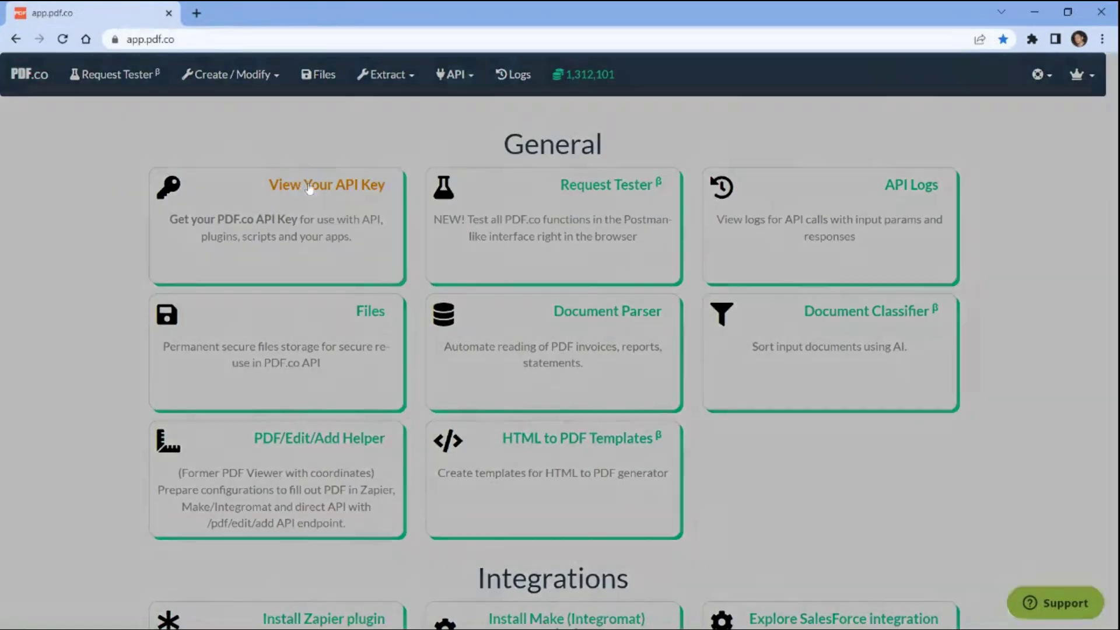
{"action": "left_click", "coordinate": [400, 209]}
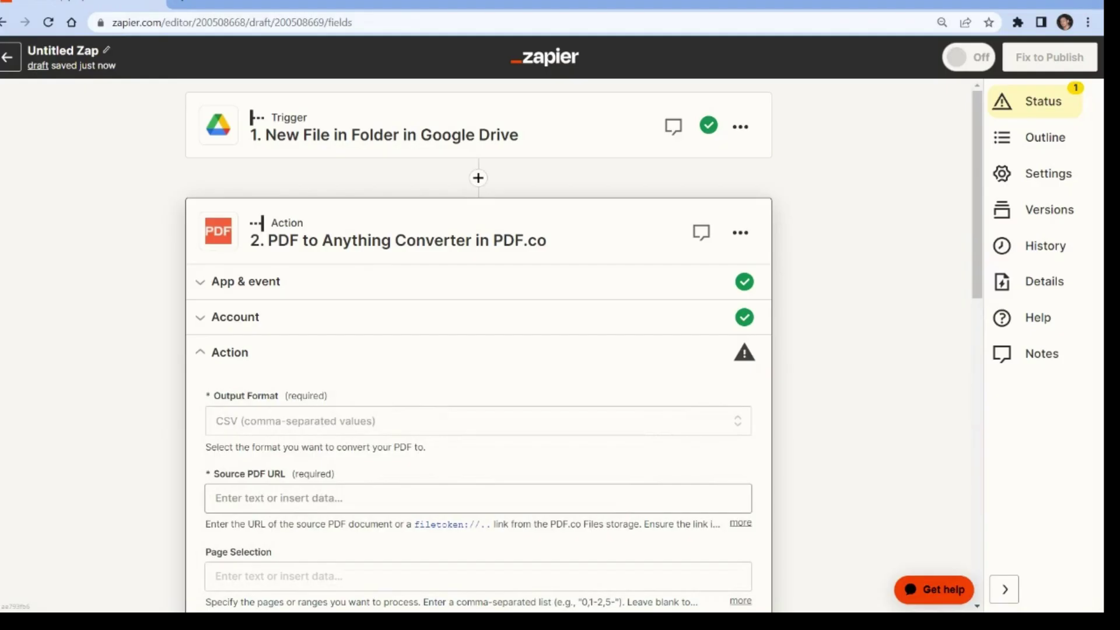
Set output format to plain text with layout and the source URL to the file's Web Content Link.
{"action": "left_click", "coordinate": [222, 419]}
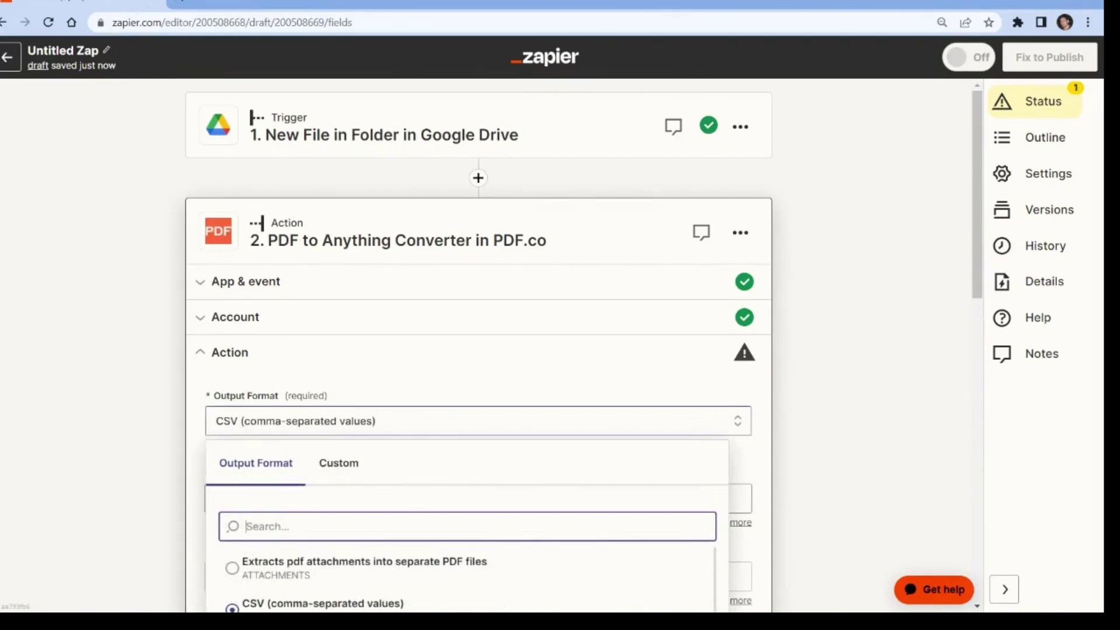
{"action": "type", "text": "plain"}
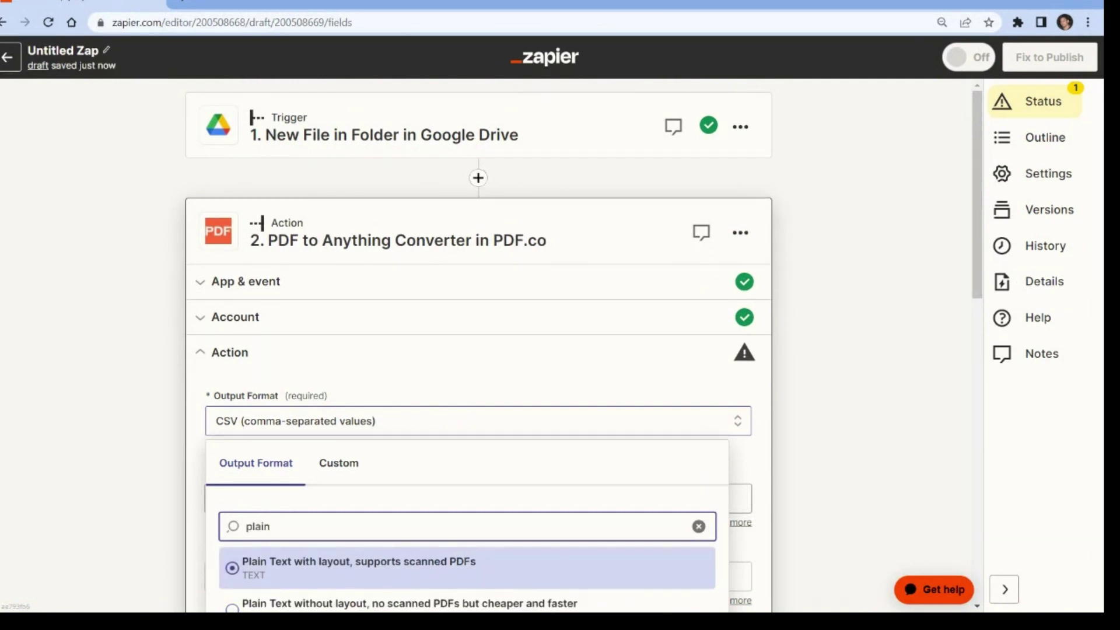
{"action": "left_click", "coordinate": [233, 569]}
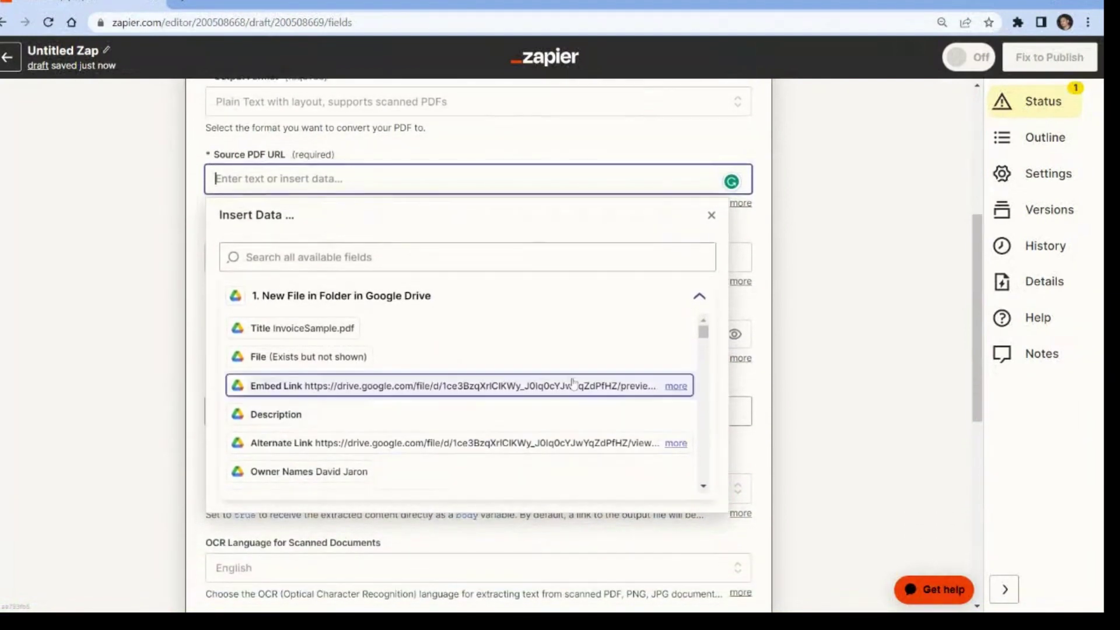
{"action": "left_click_drag", "start_coordinate": [703, 331], "coordinate": [704, 349]}
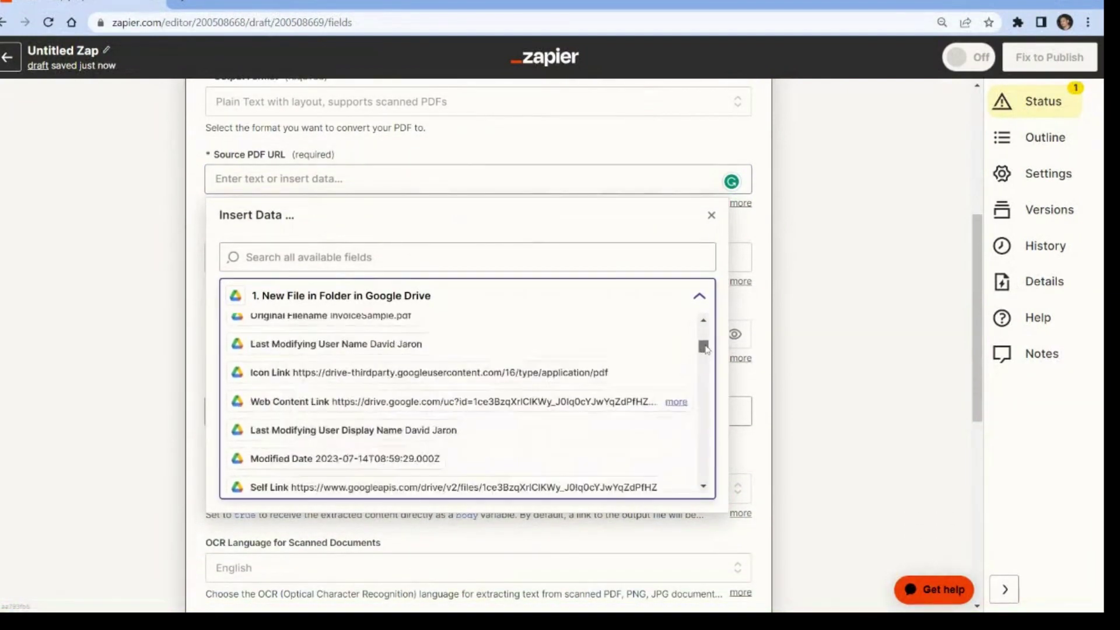
{"action": "left_click", "coordinate": [499, 405]}
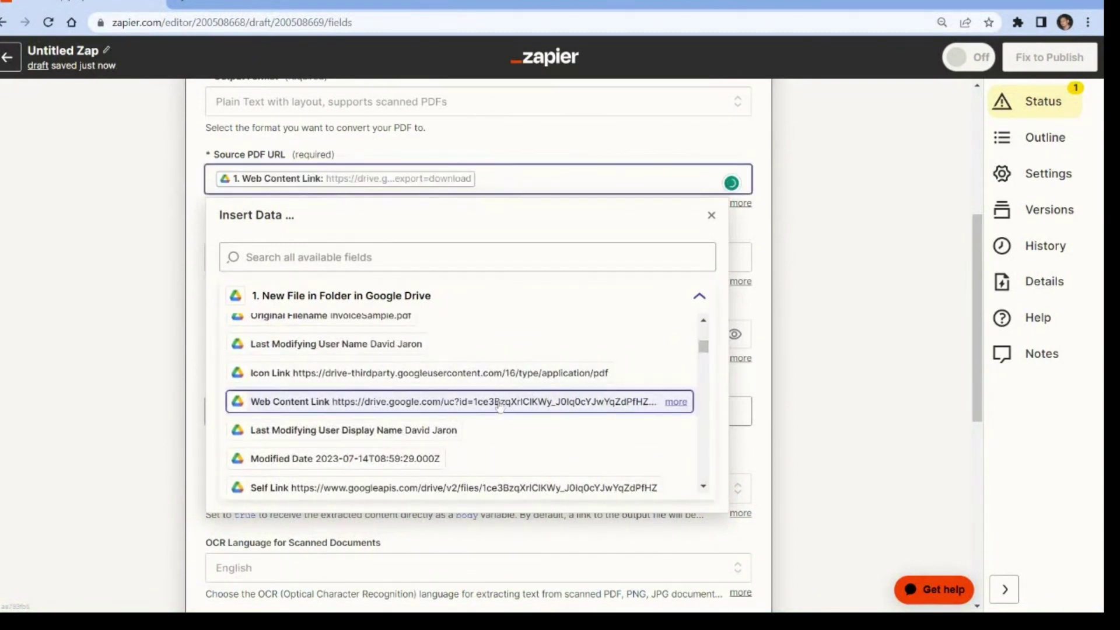
{"action": "left_click", "coordinate": [147, 401]}
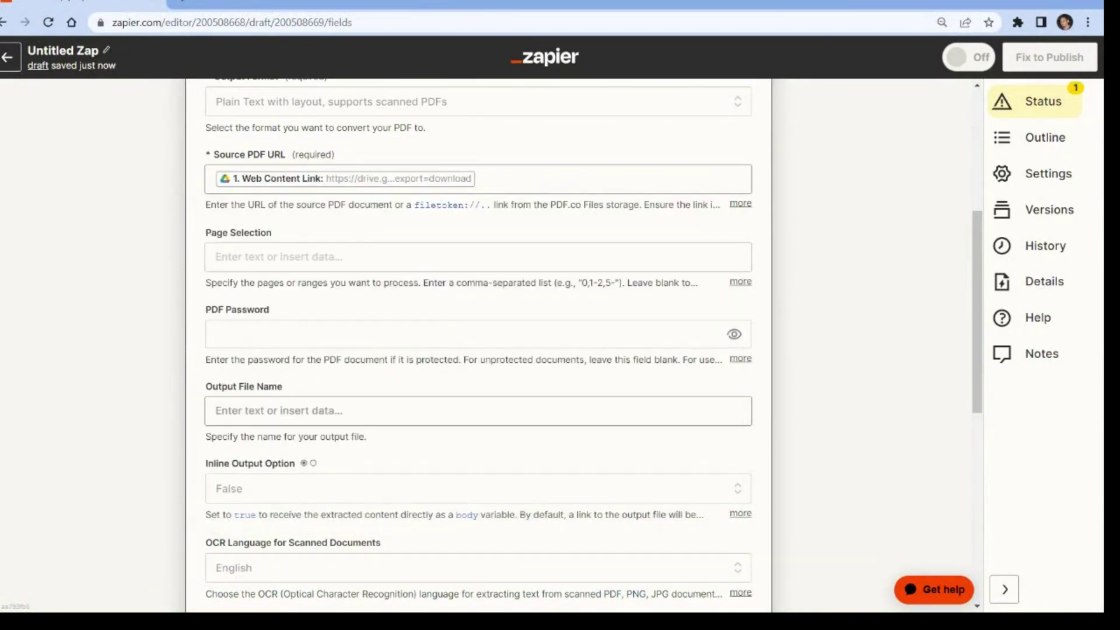
Set pages to 0 and output file name to OutputPDF, then continue to testing.
{"action": "left_click", "coordinate": [467, 257]}
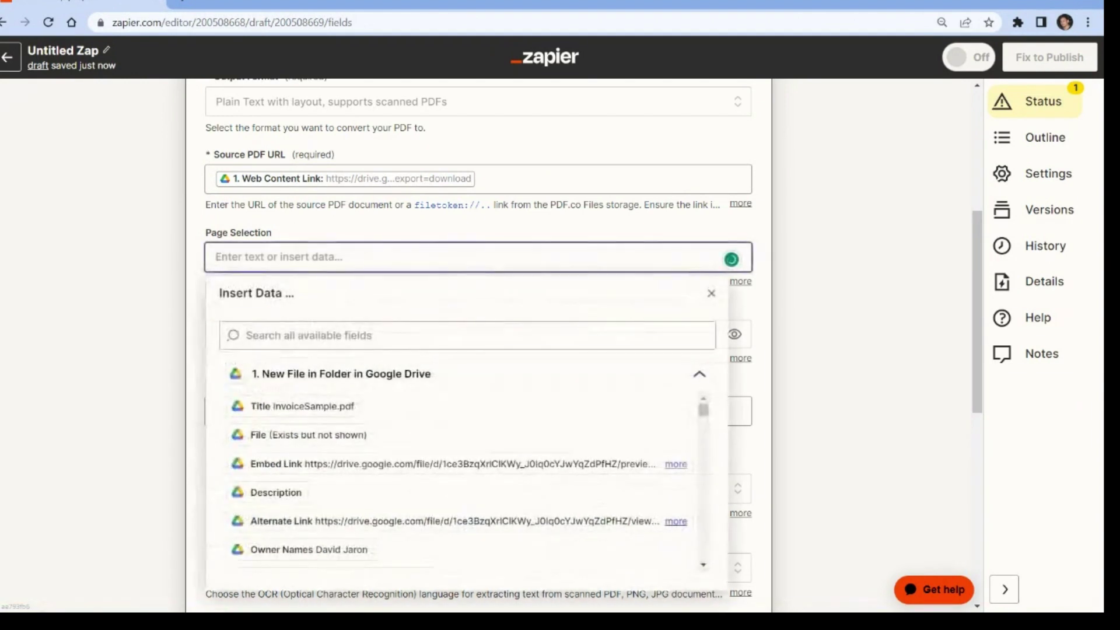
{"action": "type", "text": "0"}
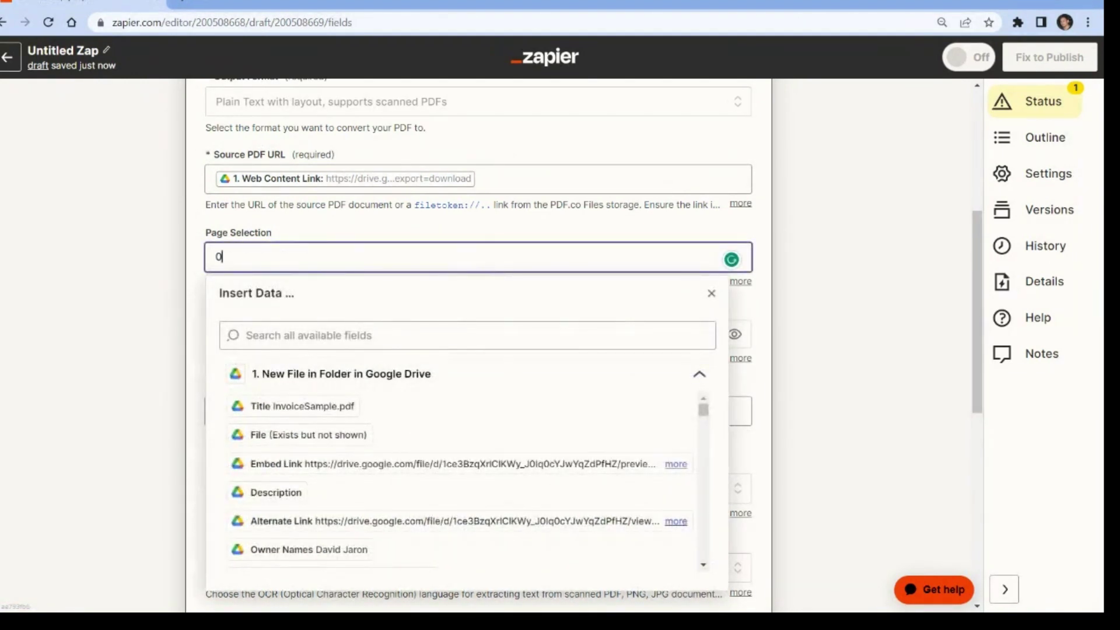
{"action": "left_click", "coordinate": [175, 262]}
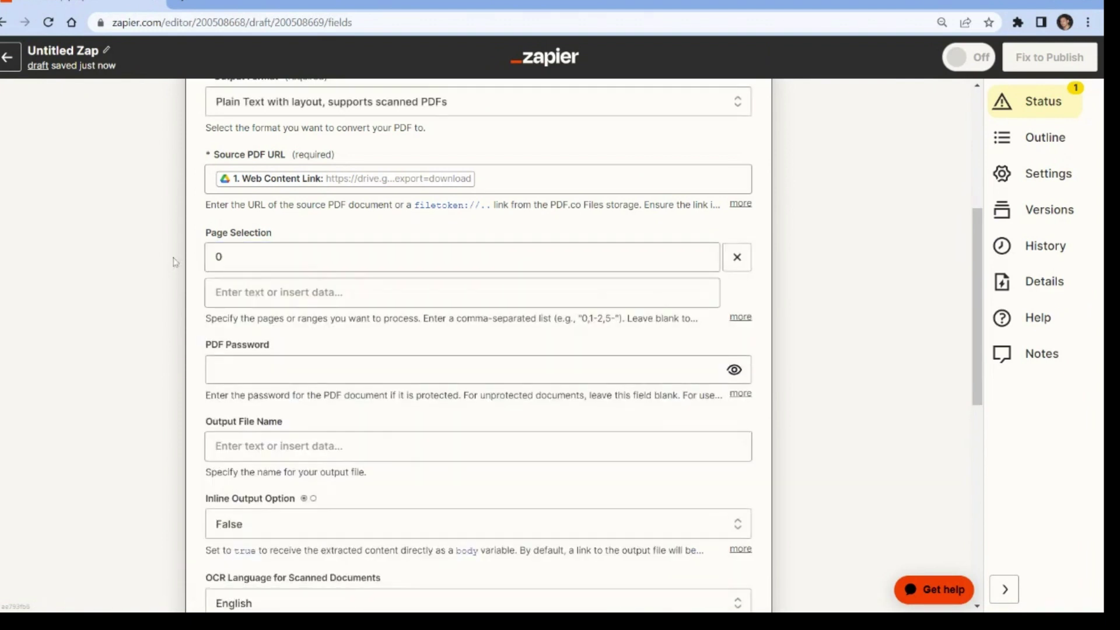
{"action": "left_click", "coordinate": [216, 446]}
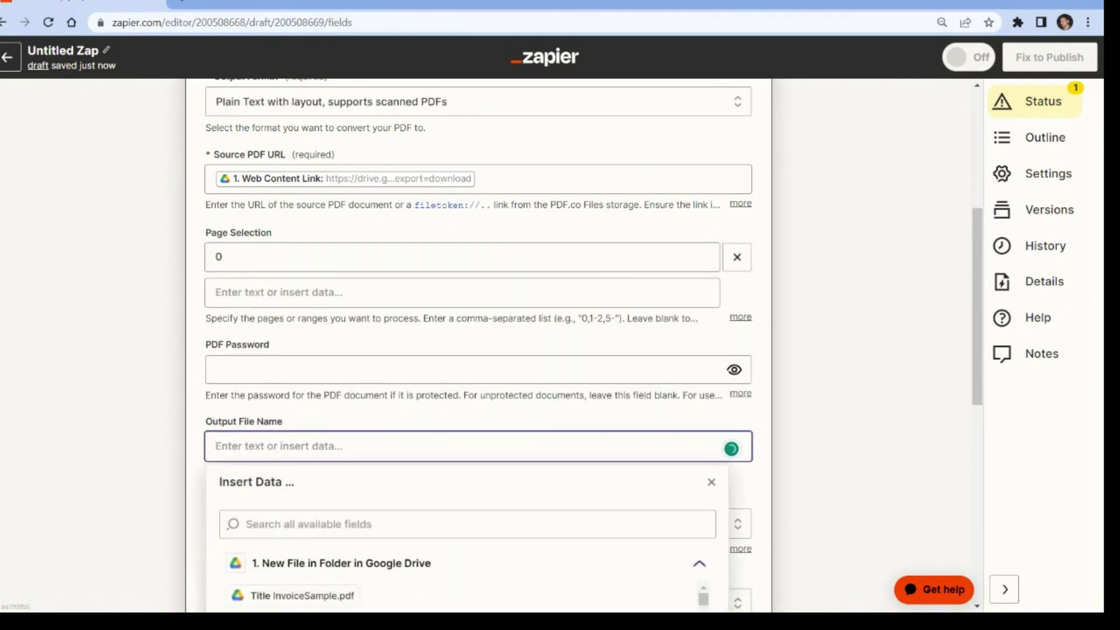
{"action": "type", "text": "Outpu"}
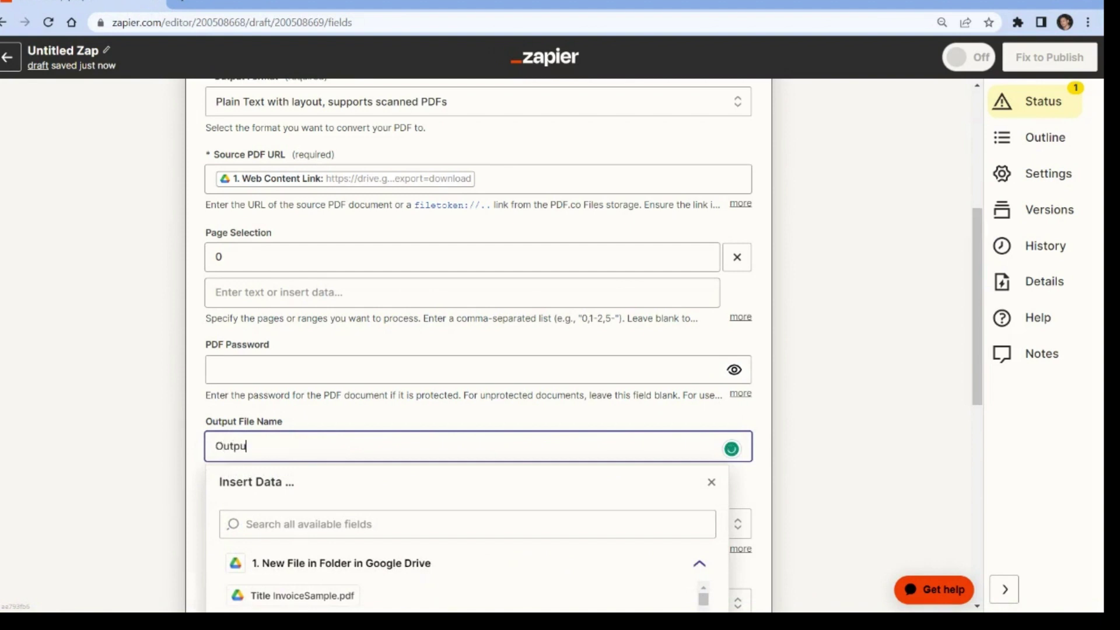
{"action": "type", "text": "tPDF"}
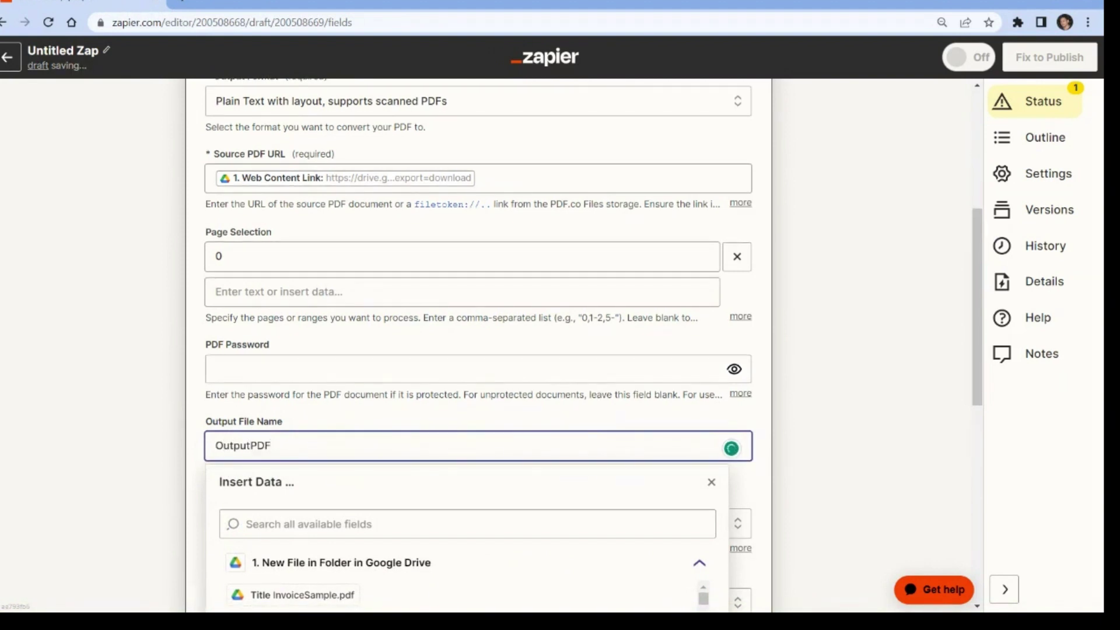
{"action": "left_click", "coordinate": [171, 449]}
{"action": "scroll", "coordinate": [171, 448], "scroll_direction": "down", "scroll_amount": 7}
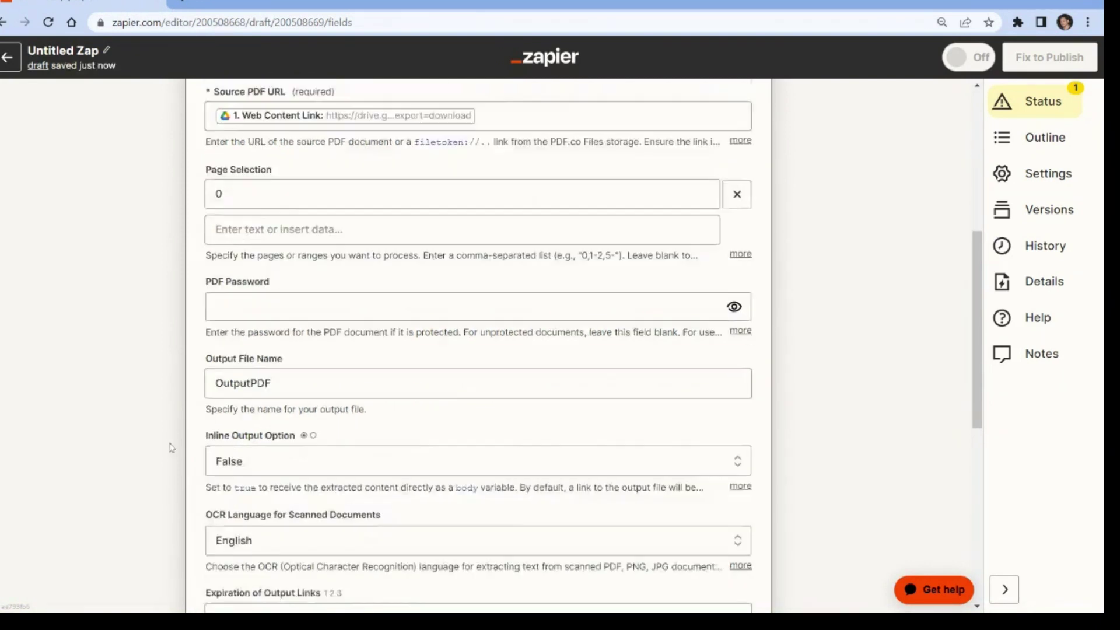
{"action": "scroll", "coordinate": [171, 448], "scroll_direction": "down", "scroll_amount": 2}
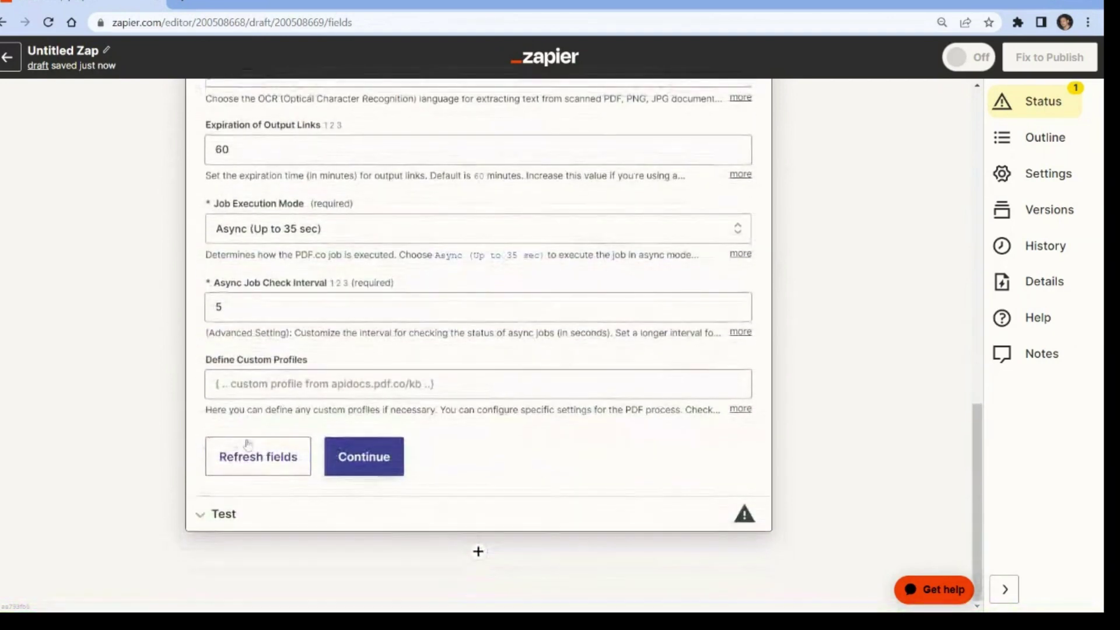
{"action": "left_click", "coordinate": [362, 457]}
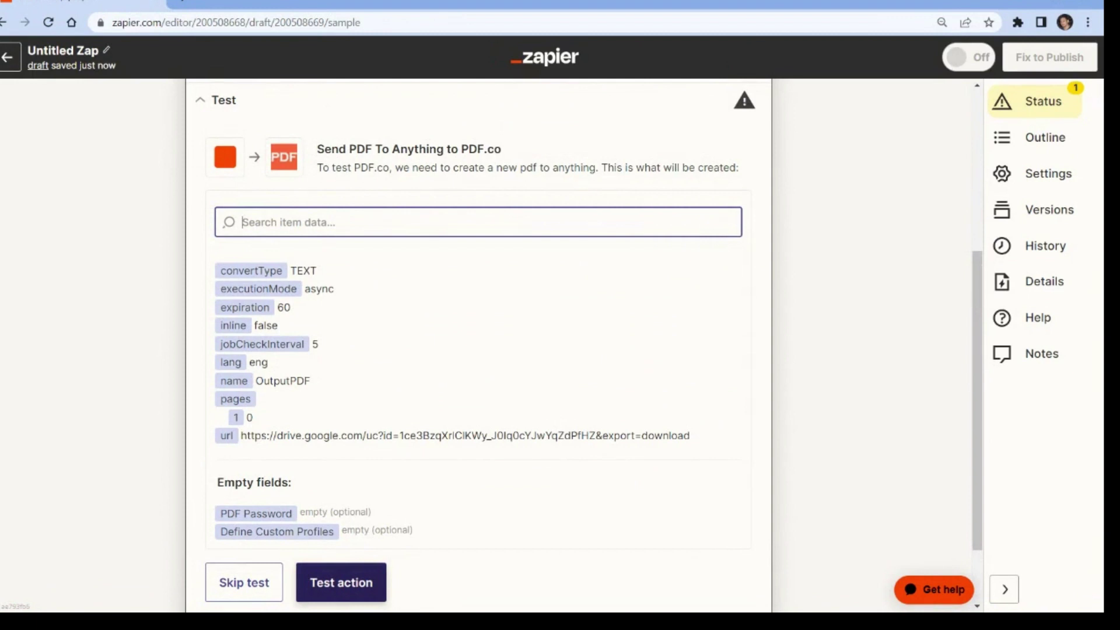
Test the PDF.co action, returning OutputPDF.txt, and select the result's download URL.
{"action": "left_click", "coordinate": [341, 582]}
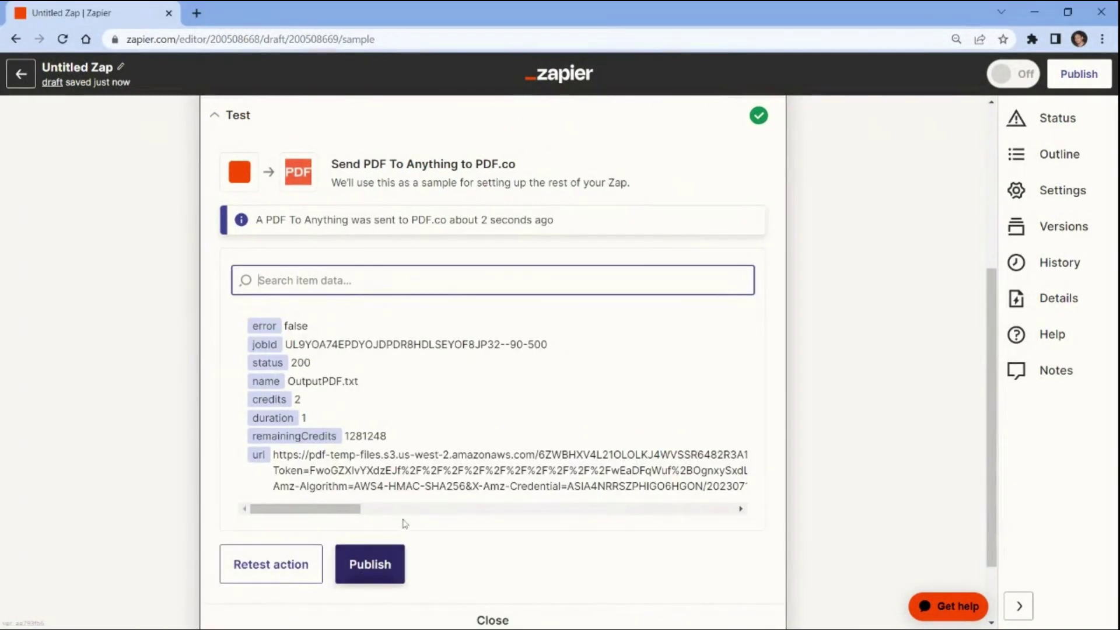
{"action": "triple_click", "coordinate": [427, 481]}
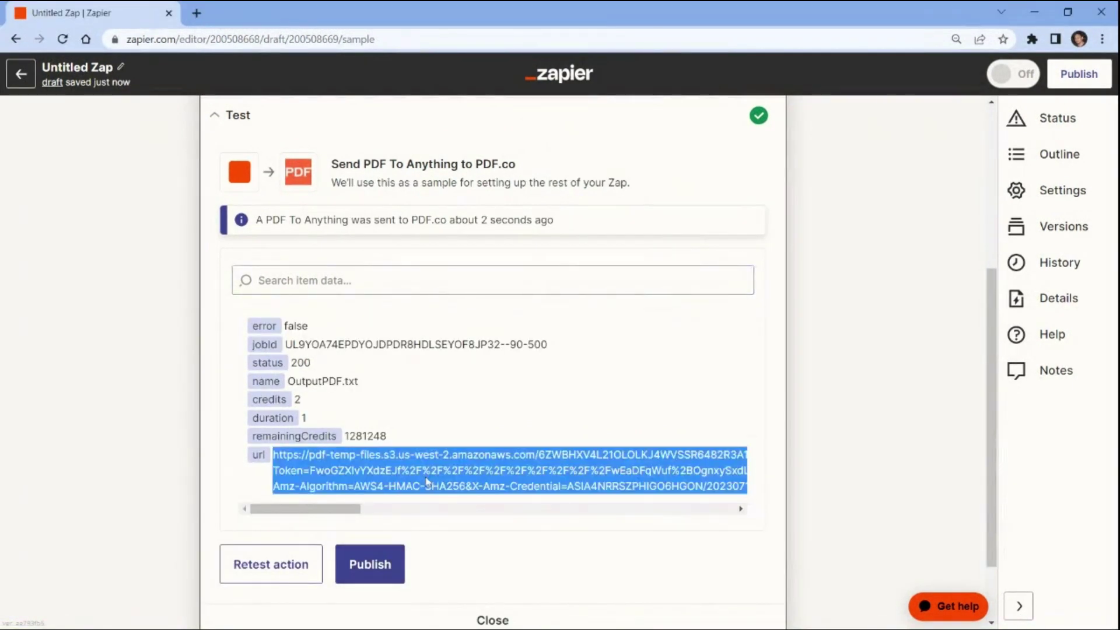
Load the converted text URL in a new tab, select all the invoice text, and search Zap apps for 'chat'.
{"action": "left_click", "coordinate": [197, 14]}
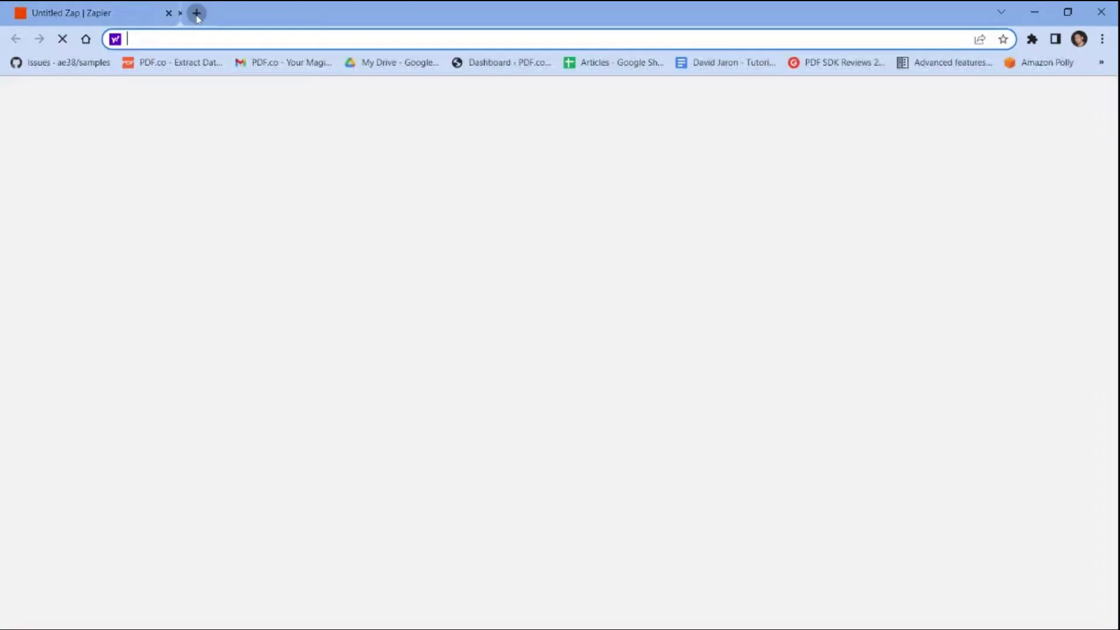
{"action": "key", "text": "ctrl+v"}
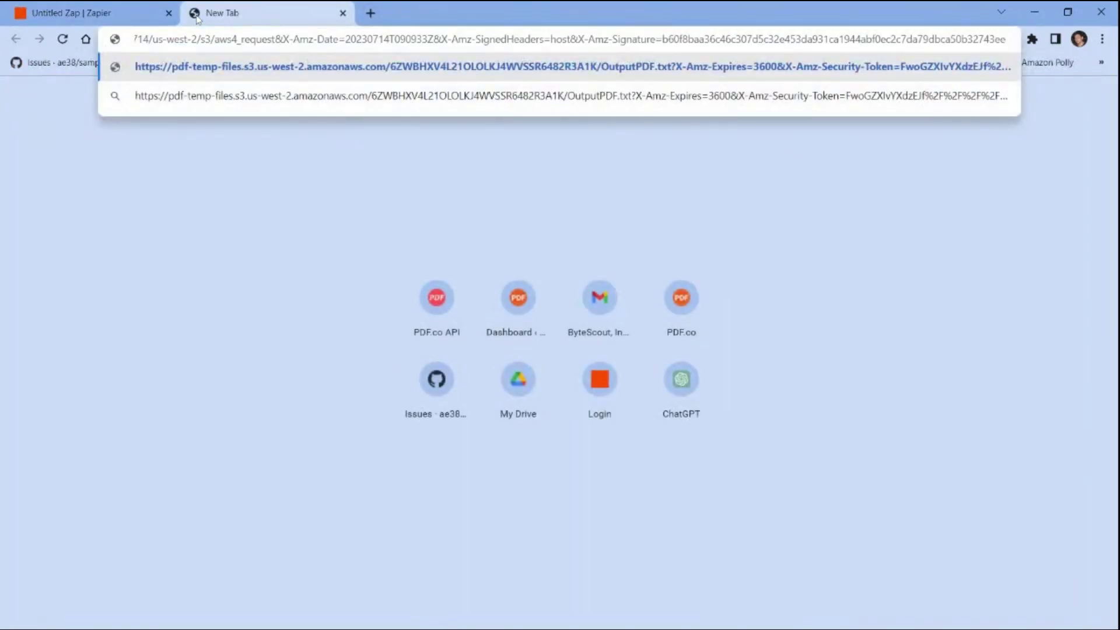
{"action": "key", "text": "Return"}
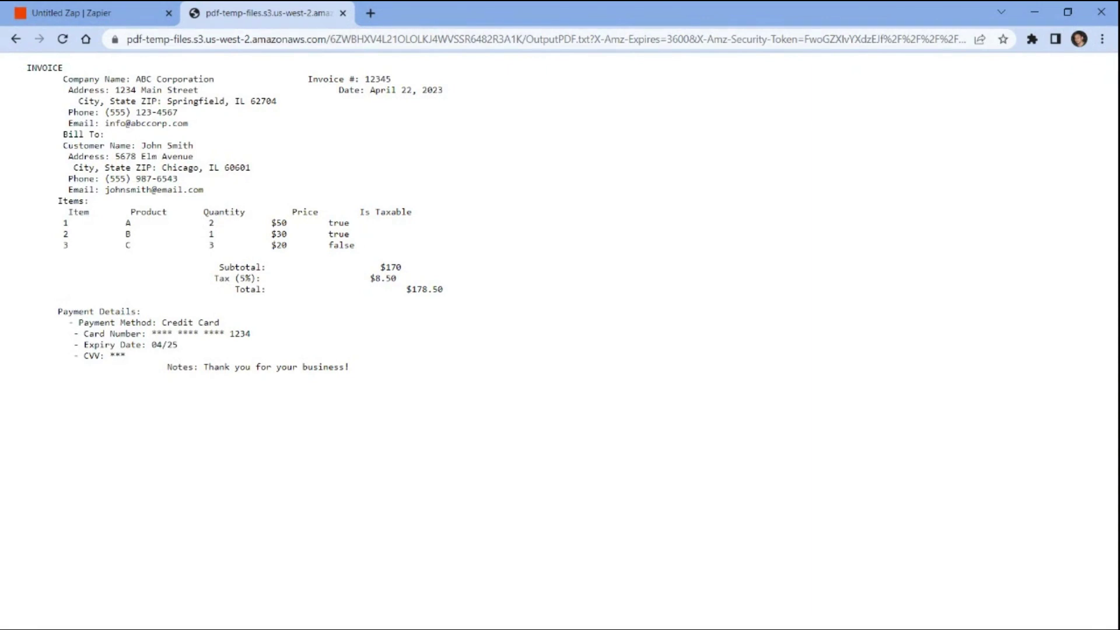
{"action": "key", "text": "ctrl+a"}
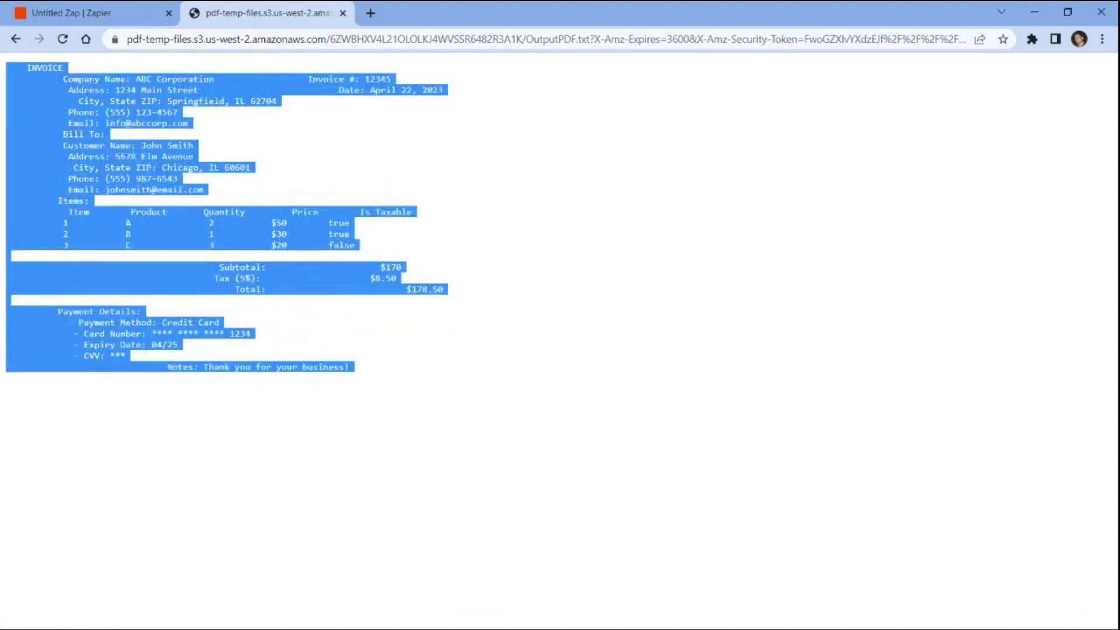
{"action": "key", "text": "ctrl+shift+Tab"}
{"action": "type", "text": "chat"}
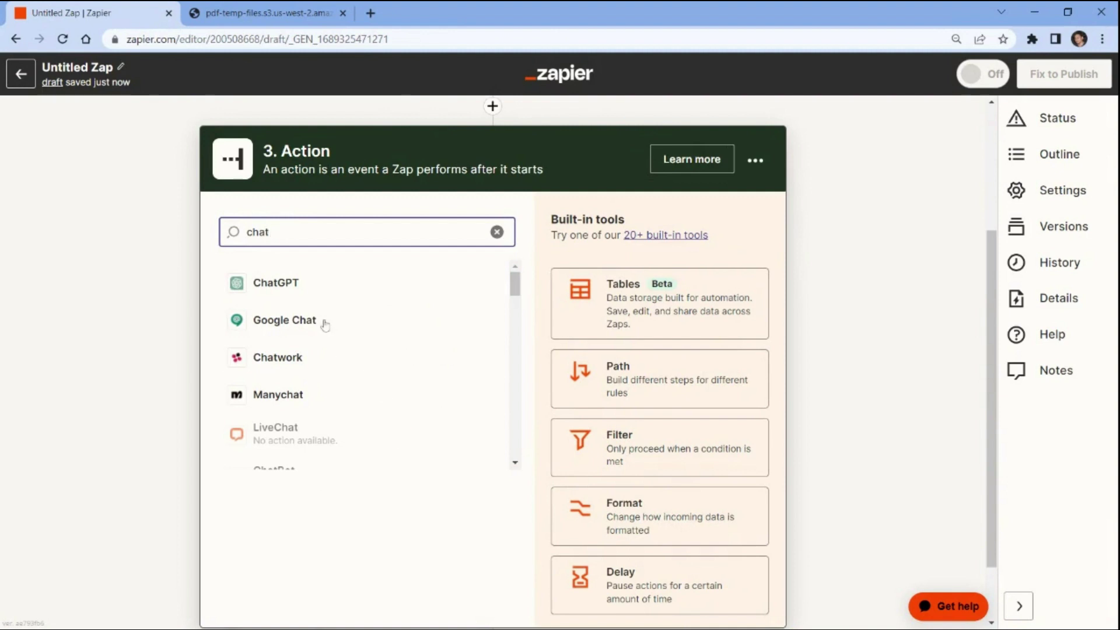
Choose ChatGPT as step 3's app with the Conversation event.
{"action": "left_click", "coordinate": [280, 288]}
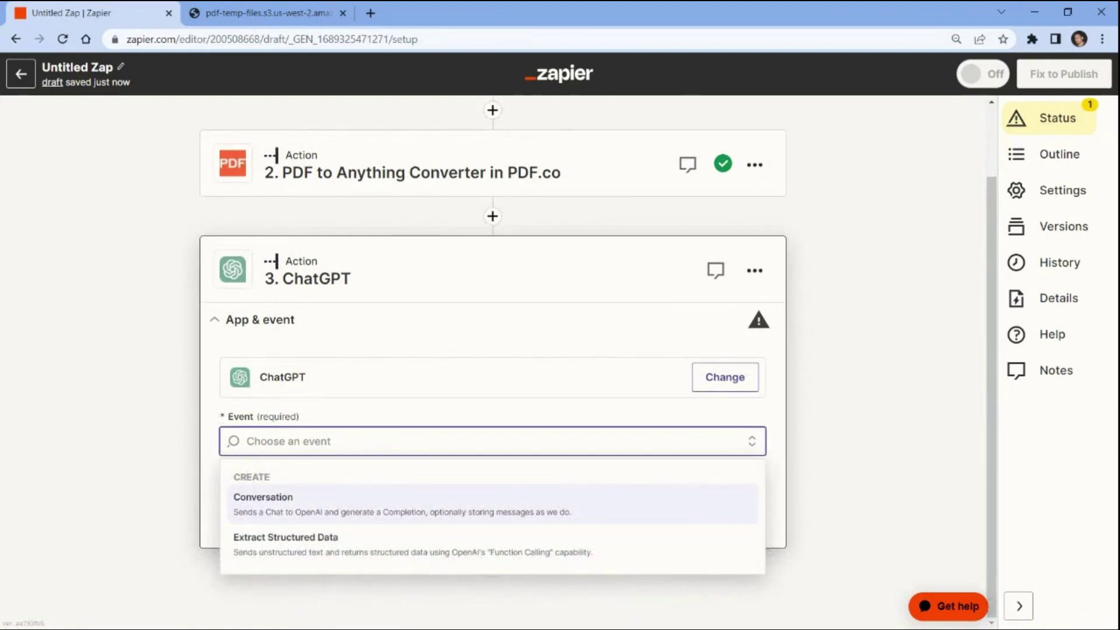
{"action": "left_click", "coordinate": [256, 507]}
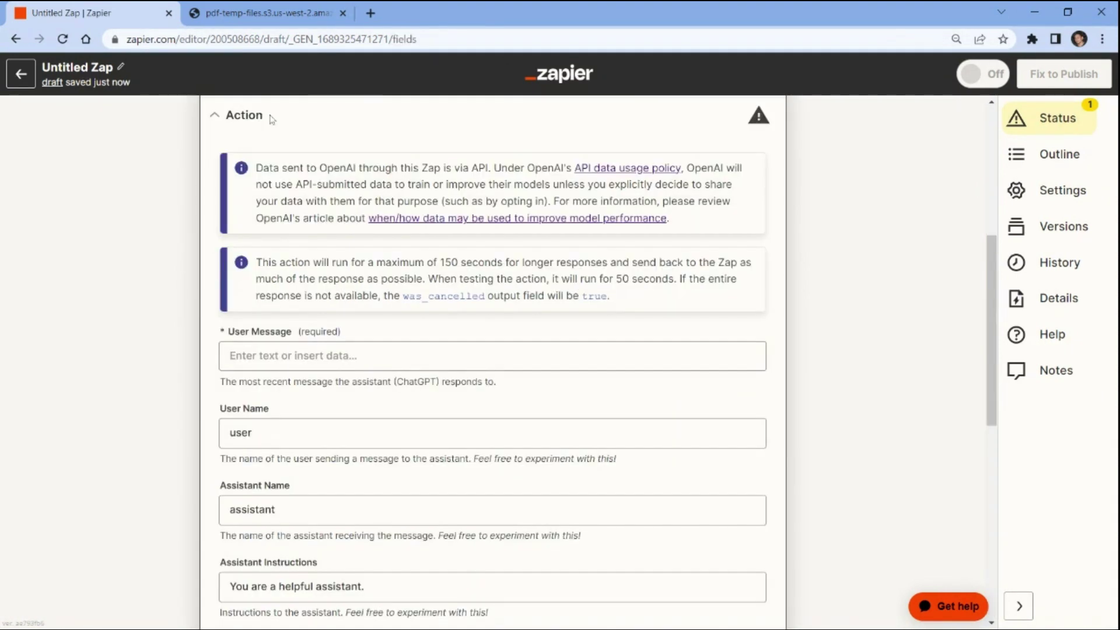
Enter 'Analyze this data and generate insights:' in User Message, followed by the pasted invoice text.
{"action": "left_click", "coordinate": [245, 350]}
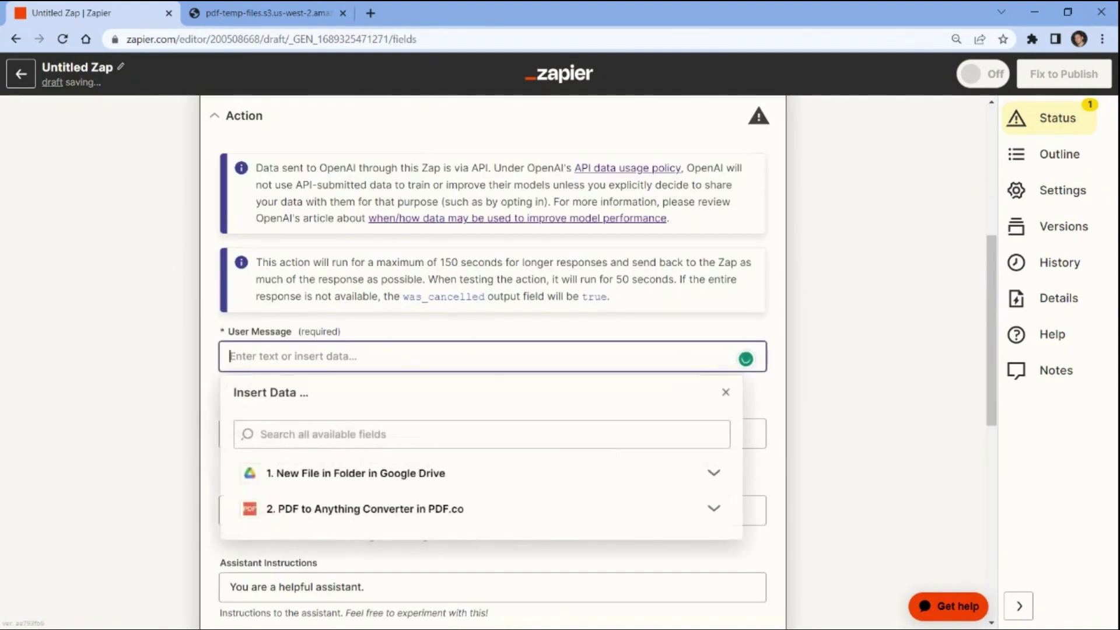
{"action": "type", "text": "Ana"}
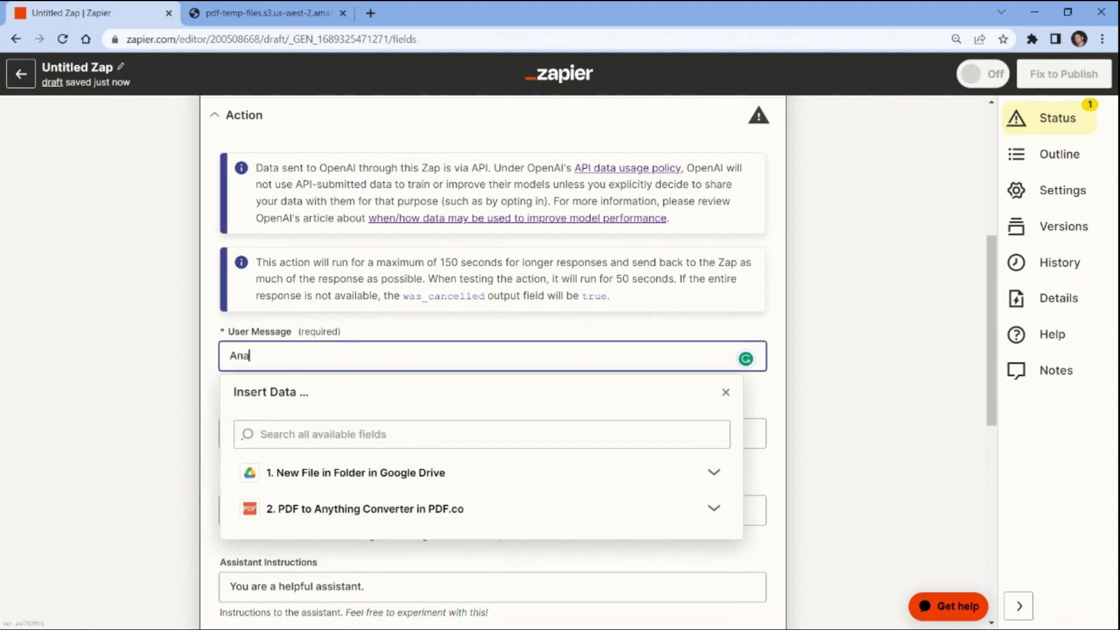
{"action": "type", "text": "lyze this data and generat"}
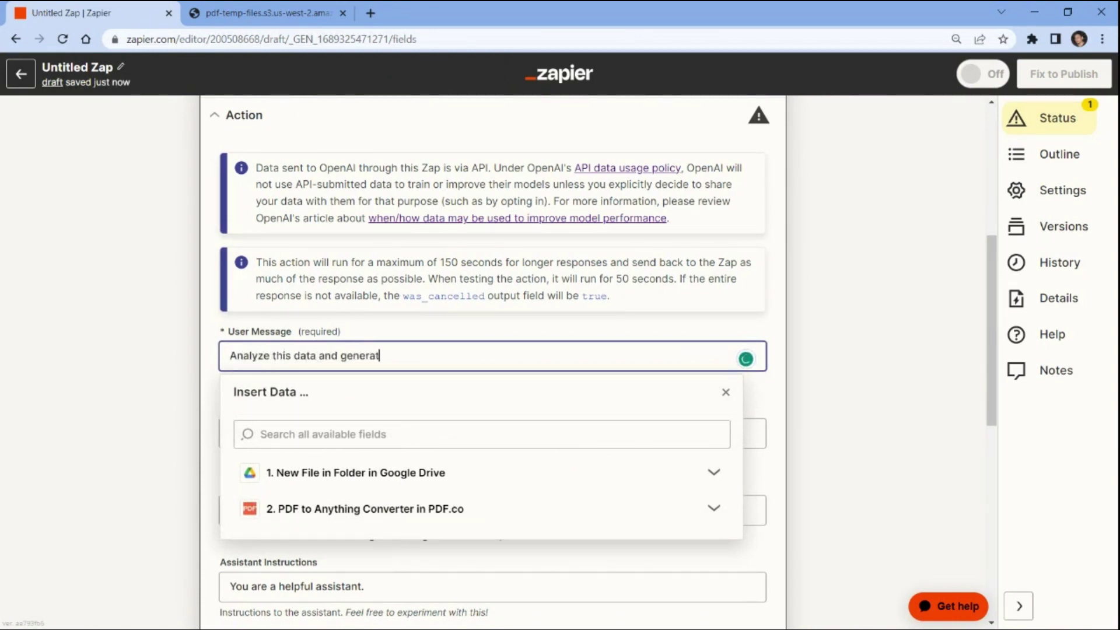
{"action": "type", "text": "e insights:"}
{"action": "key", "text": "ctrl+v"}
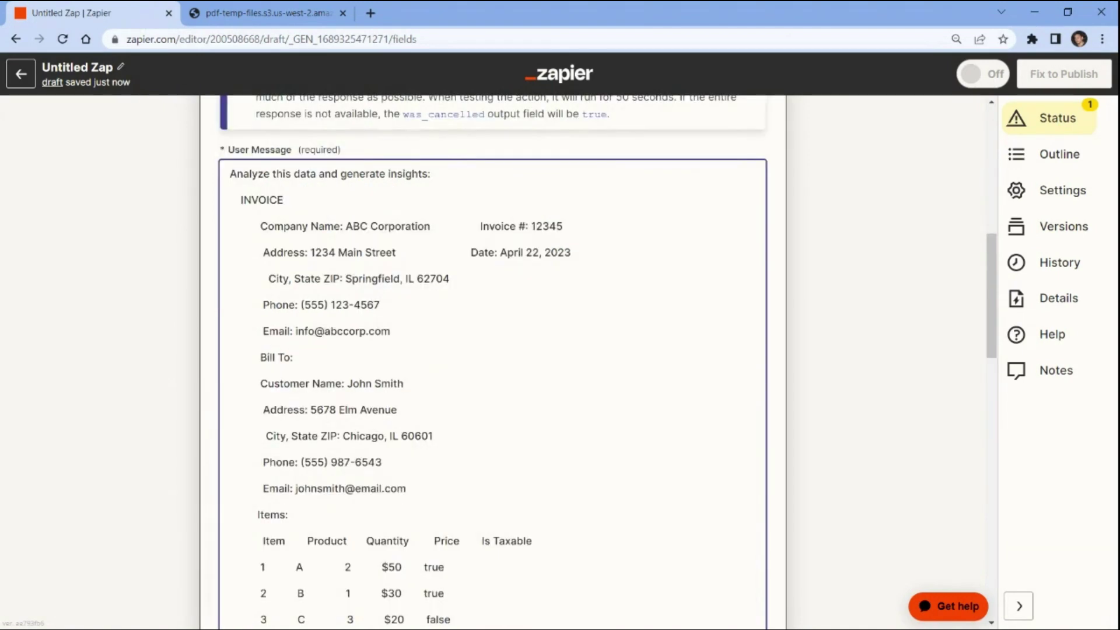
{"action": "scroll", "coordinate": [492, 361], "scroll_direction": "down", "scroll_amount": 17}
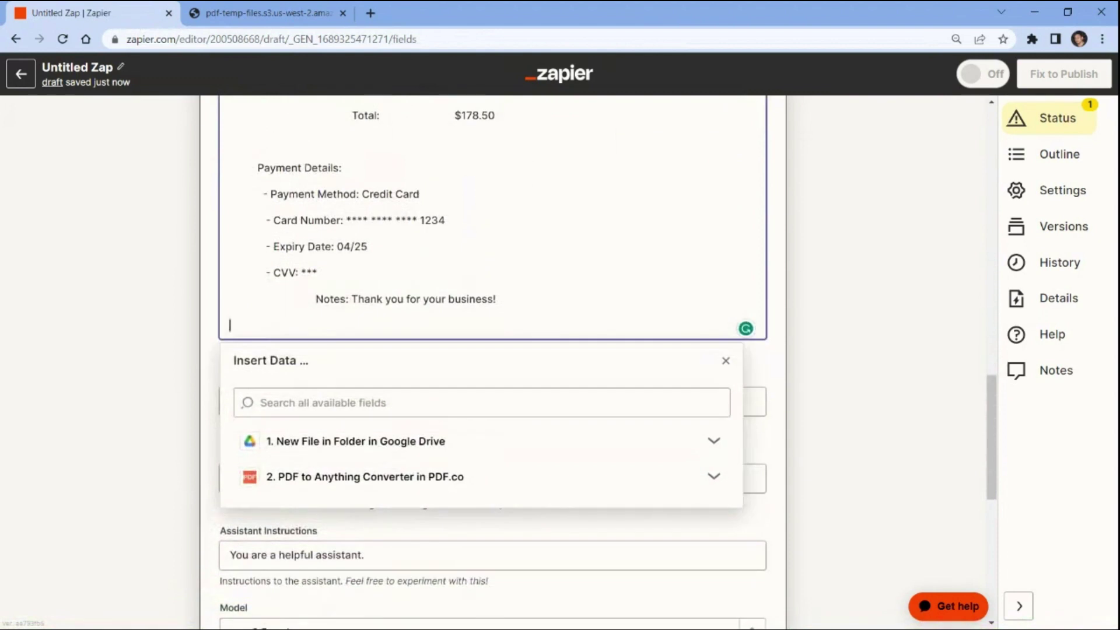
{"action": "left_click", "coordinate": [173, 318]}
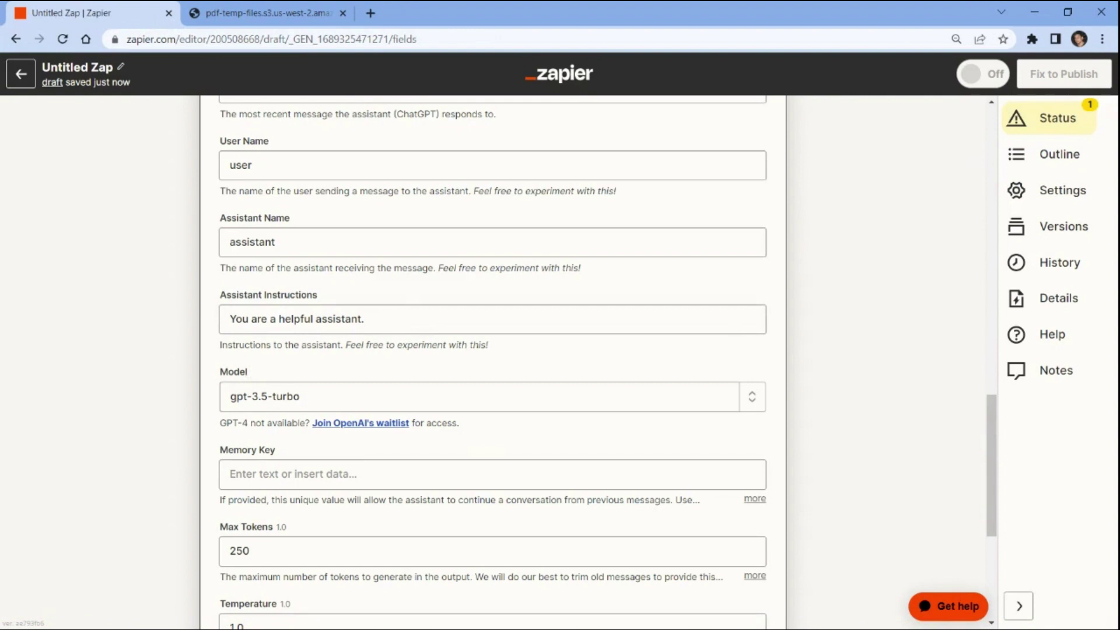
Set the Memory Key to 'Analyze and Insights' and continue to the step's test.
{"action": "left_click", "coordinate": [350, 474]}
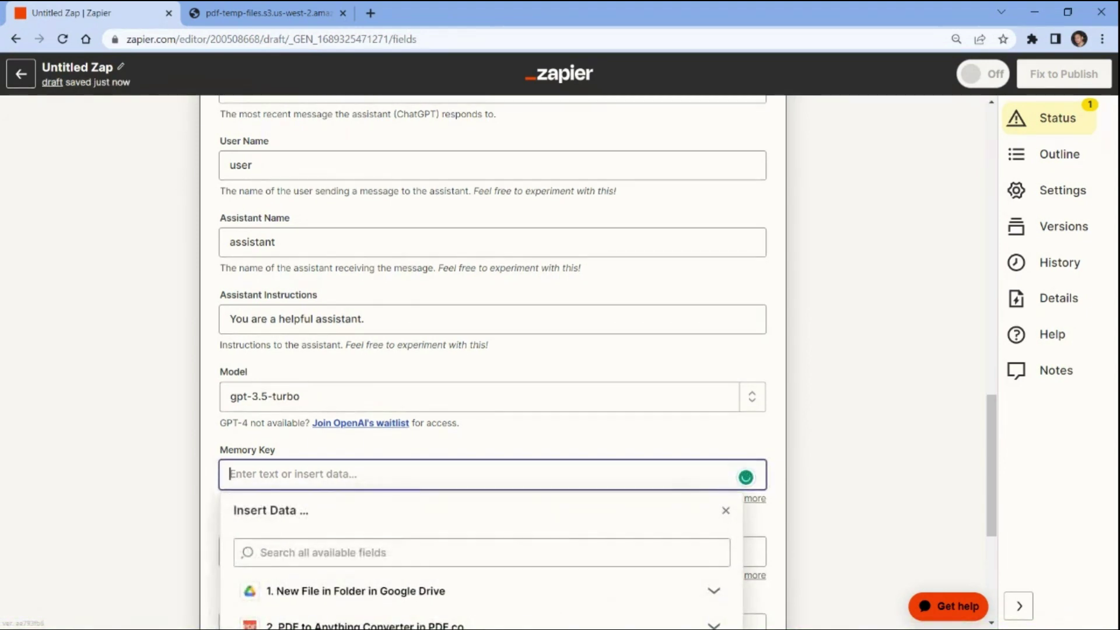
{"action": "type", "text": "Analyze and I"}
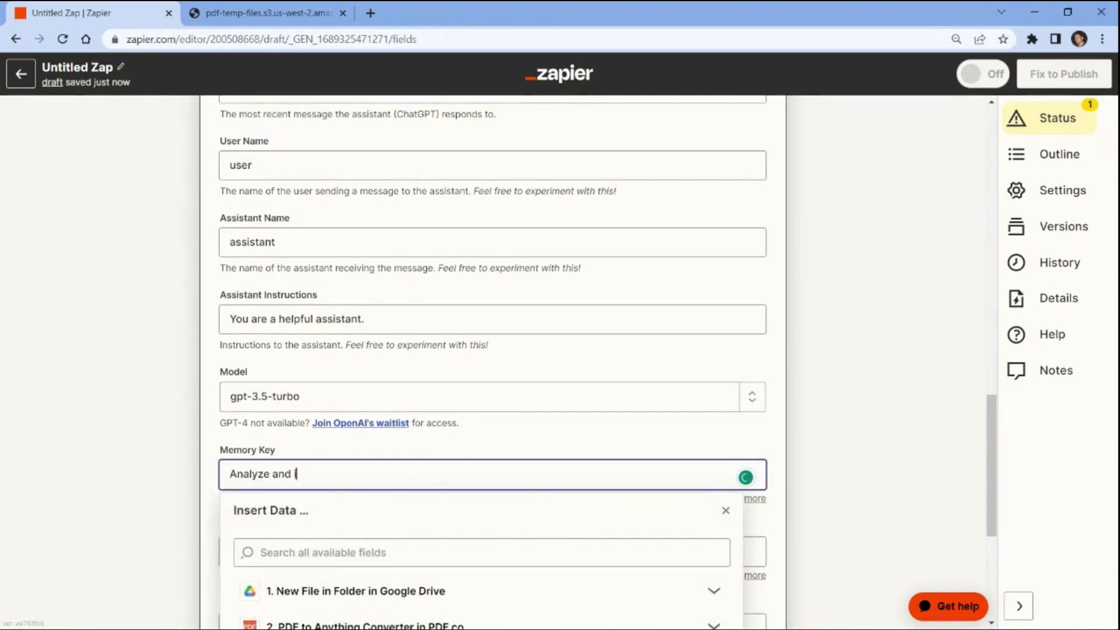
{"action": "type", "text": "nsights"}
{"action": "left_click", "coordinate": [192, 474]}
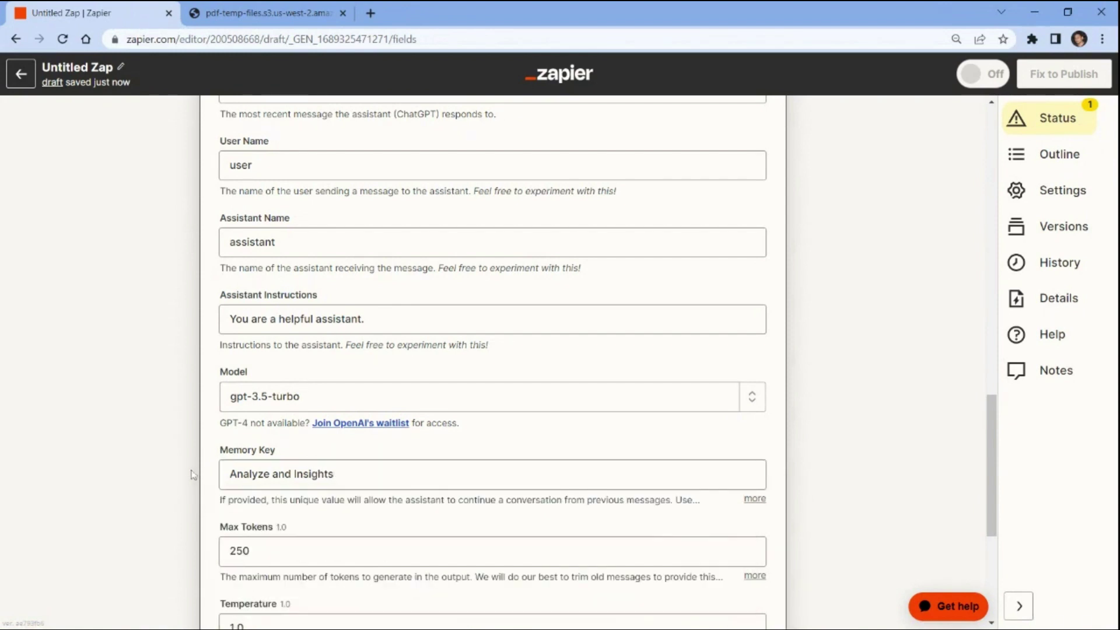
{"action": "scroll", "coordinate": [193, 474], "scroll_direction": "down", "scroll_amount": 5}
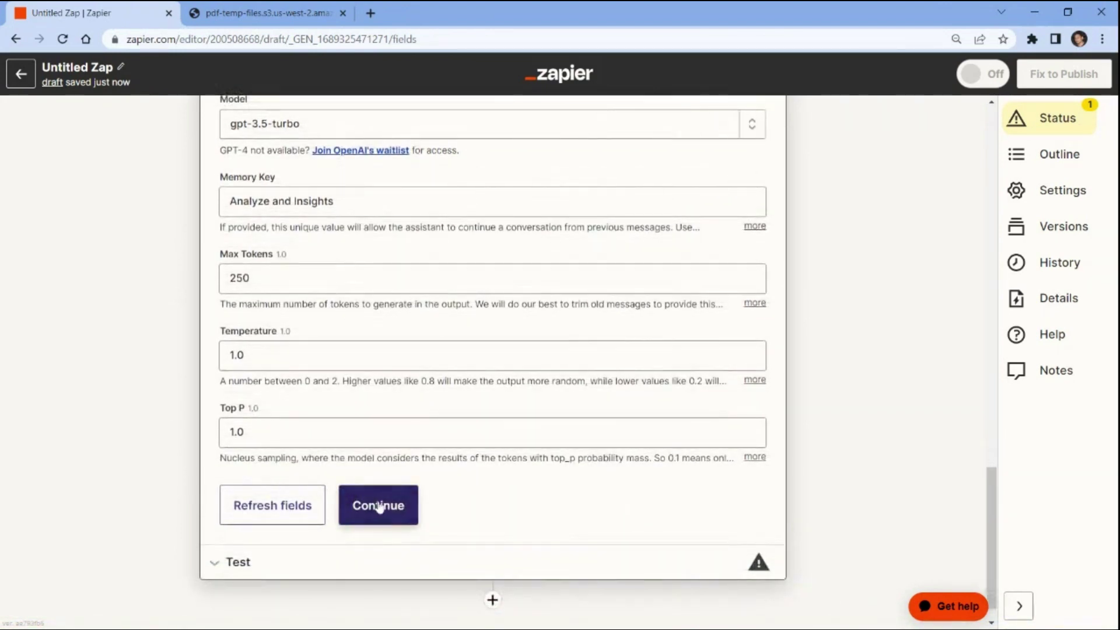
{"action": "left_click", "coordinate": [379, 506]}
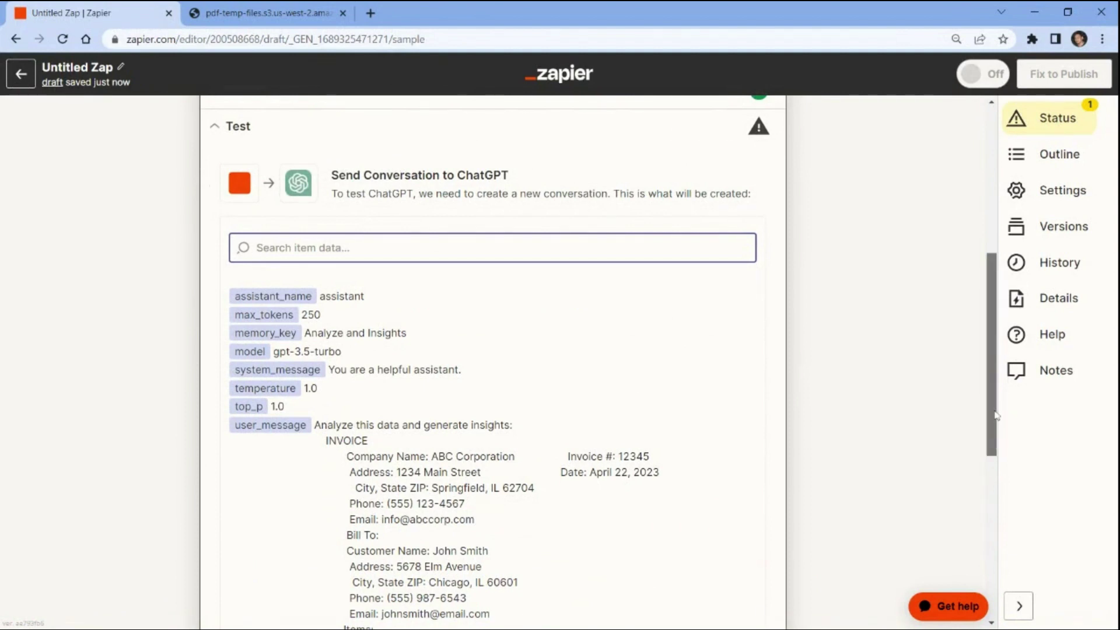
Test the ChatGPT Conversation action and review the returned invoice insights.
{"action": "scroll", "coordinate": [1015, 551], "scroll_direction": "down", "scroll_amount": 6}
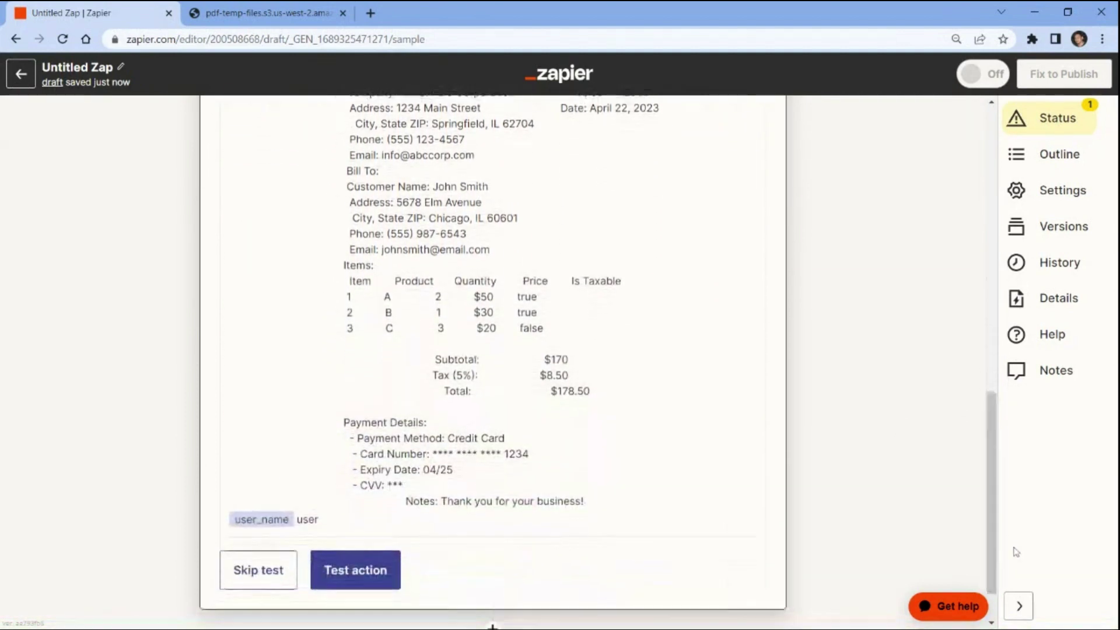
{"action": "left_click", "coordinate": [337, 577]}
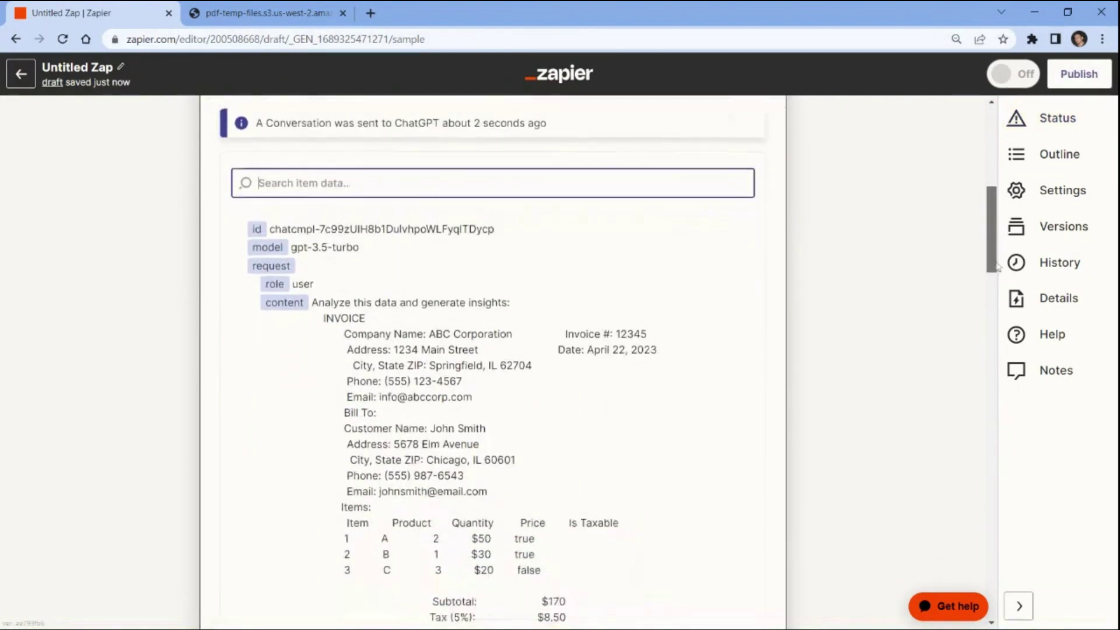
{"action": "scroll", "coordinate": [1004, 344], "scroll_direction": "down", "scroll_amount": 5}
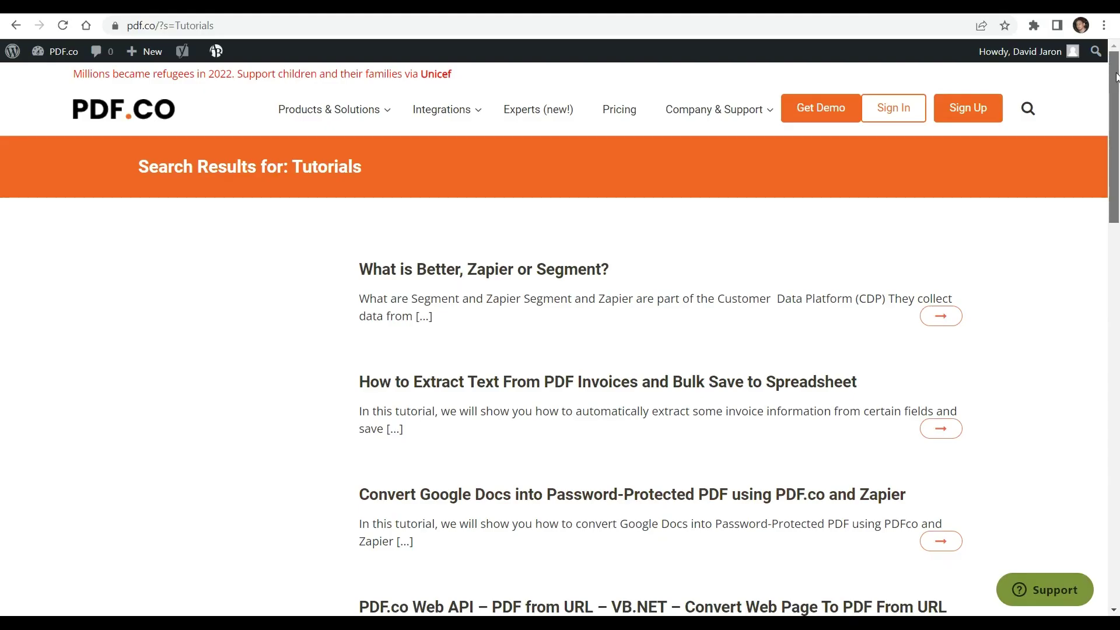
Scroll through the PDF.co Tutorials search results, past the Zapier and PDF.co articles.
{"action": "scroll", "coordinate": [1116, 113], "scroll_direction": "down", "scroll_amount": 3}
{"action": "left_click_drag", "start_coordinate": [1117, 113], "coordinate": [1117, 232]}
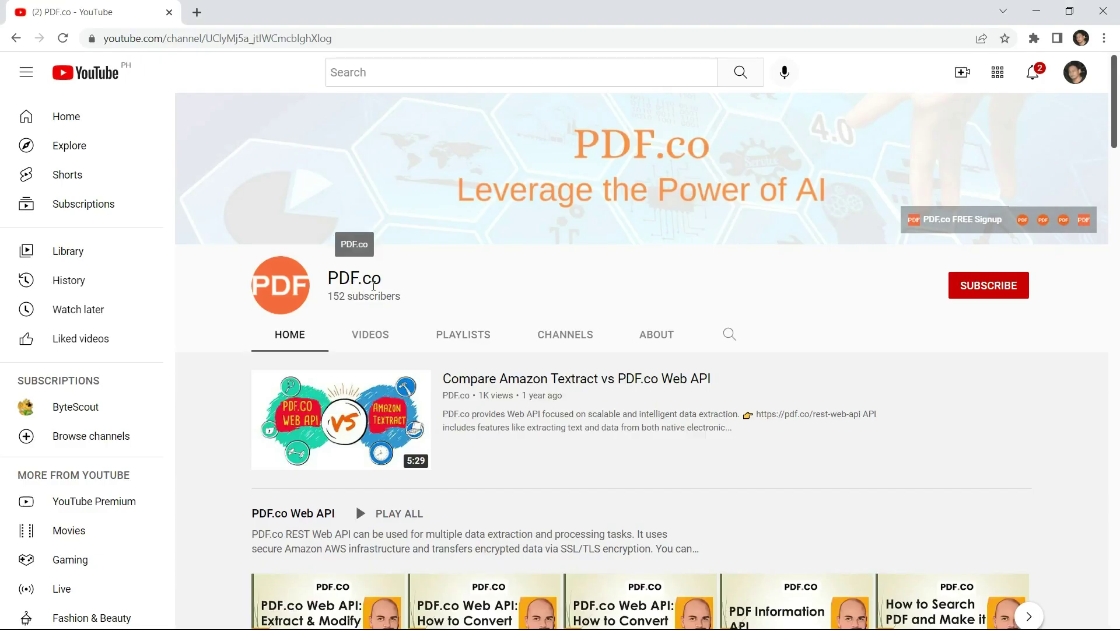
Subscribe to the PDF.co YouTube channel and set its bell notifications to All.
{"action": "left_click_drag", "start_coordinate": [1117, 102], "coordinate": [1117, 320]}
{"action": "left_click", "coordinate": [1001, 288]}
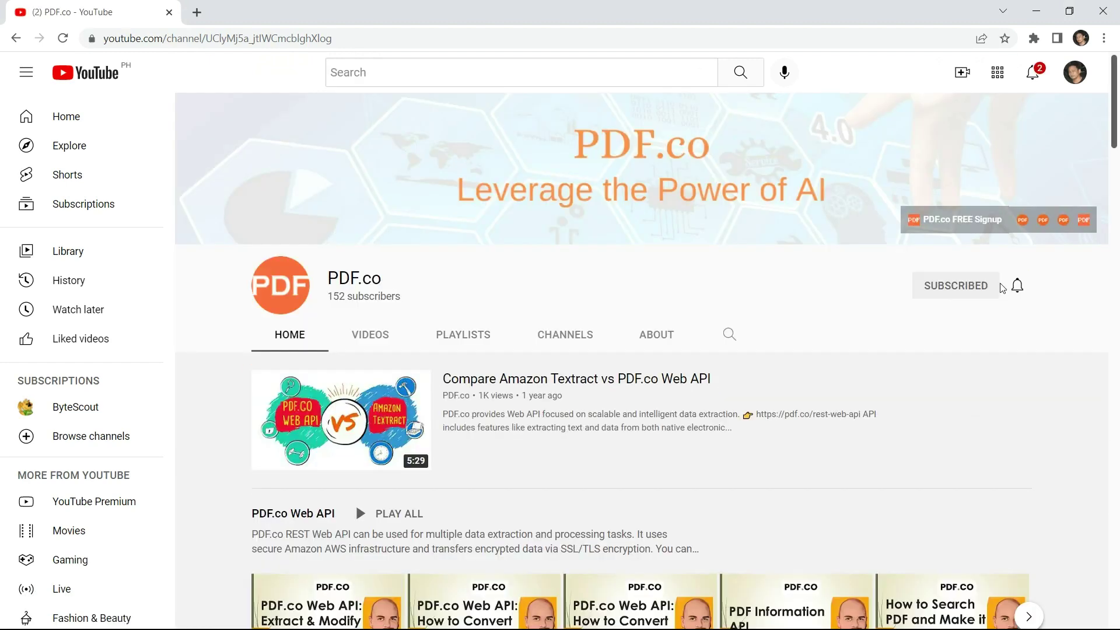
{"action": "left_click", "coordinate": [1017, 285]}
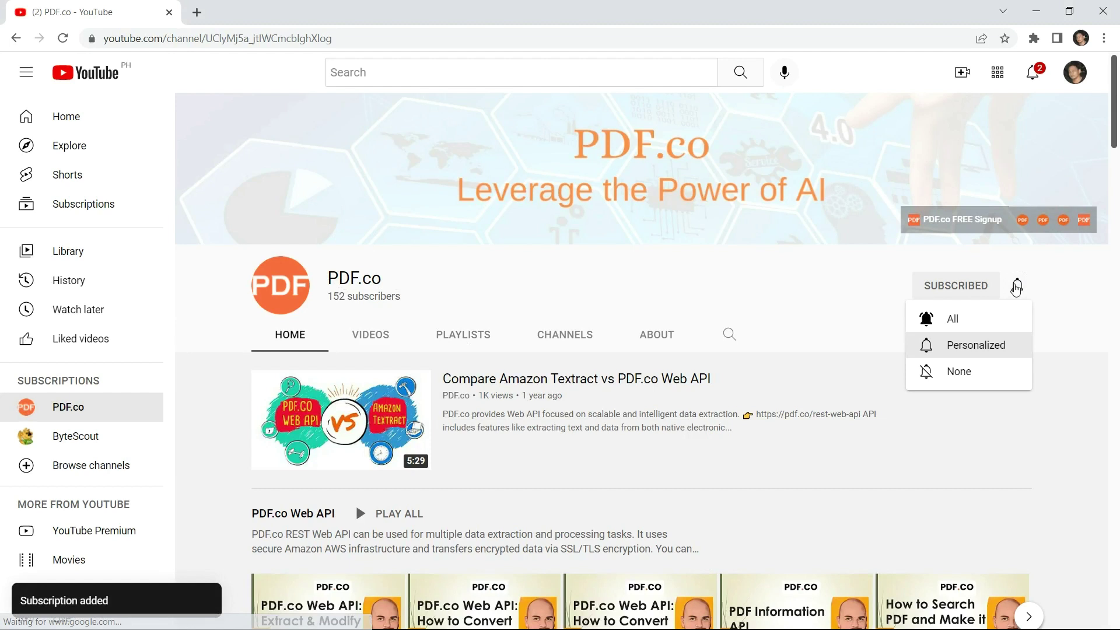
{"action": "left_click", "coordinate": [961, 319]}
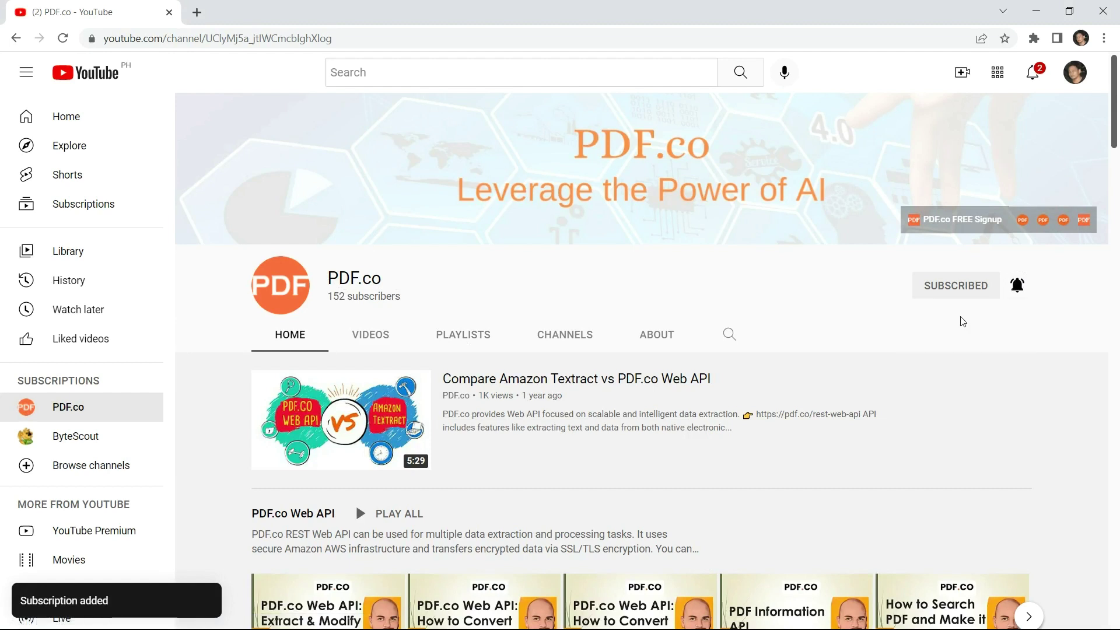